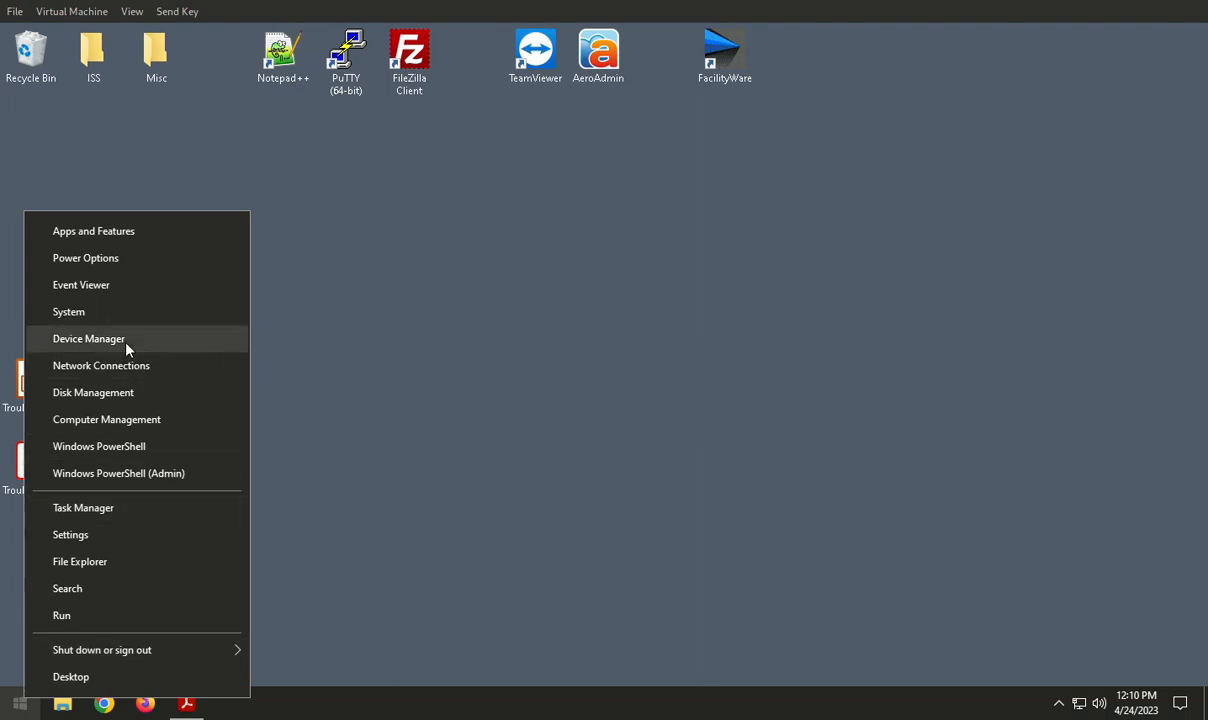
Step: Open Device Manager
left_click(77, 342)
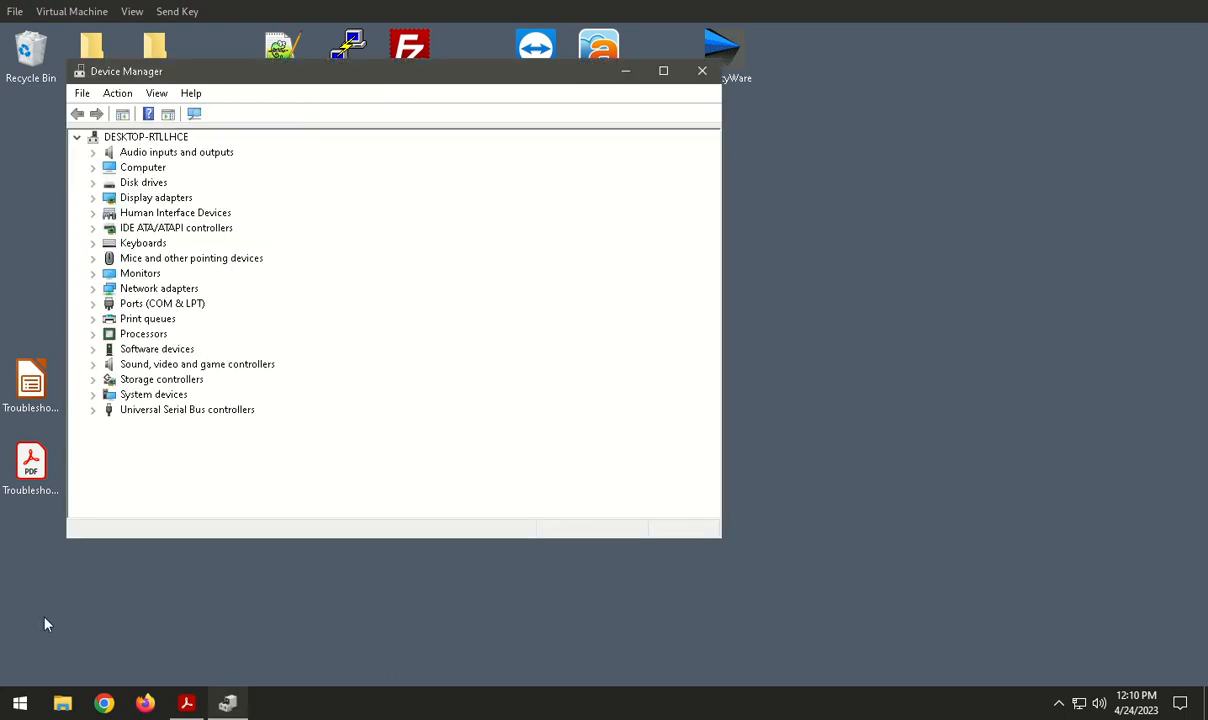
left_click(20, 704)
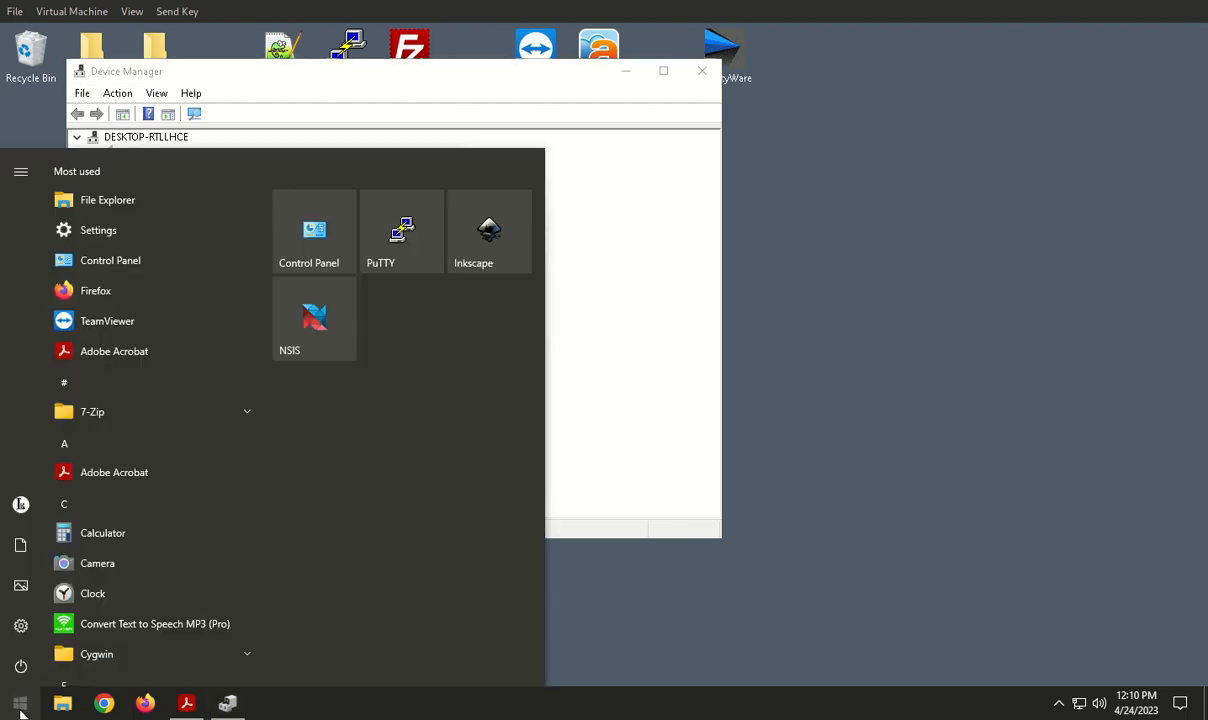
type("device")
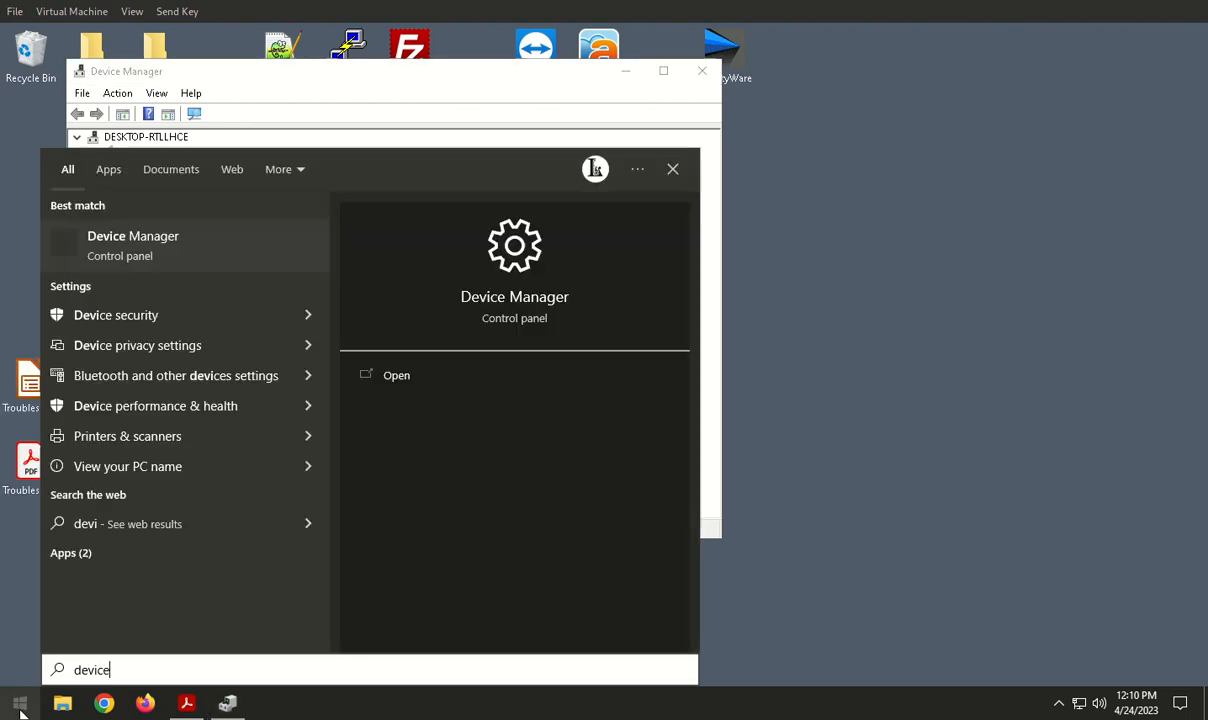
left_click(672, 169)
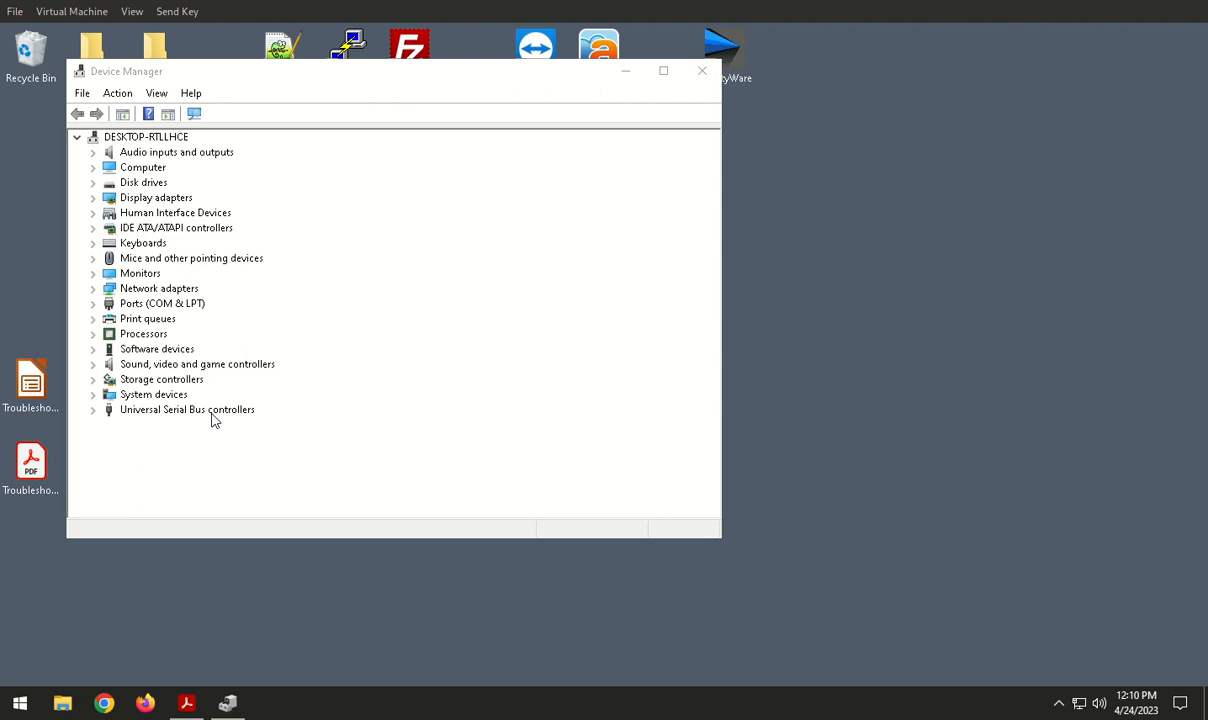
Step: Expand the Universal Serial Bus controllers category in the device tree to check for USB Printing Support
left_click(92, 412)
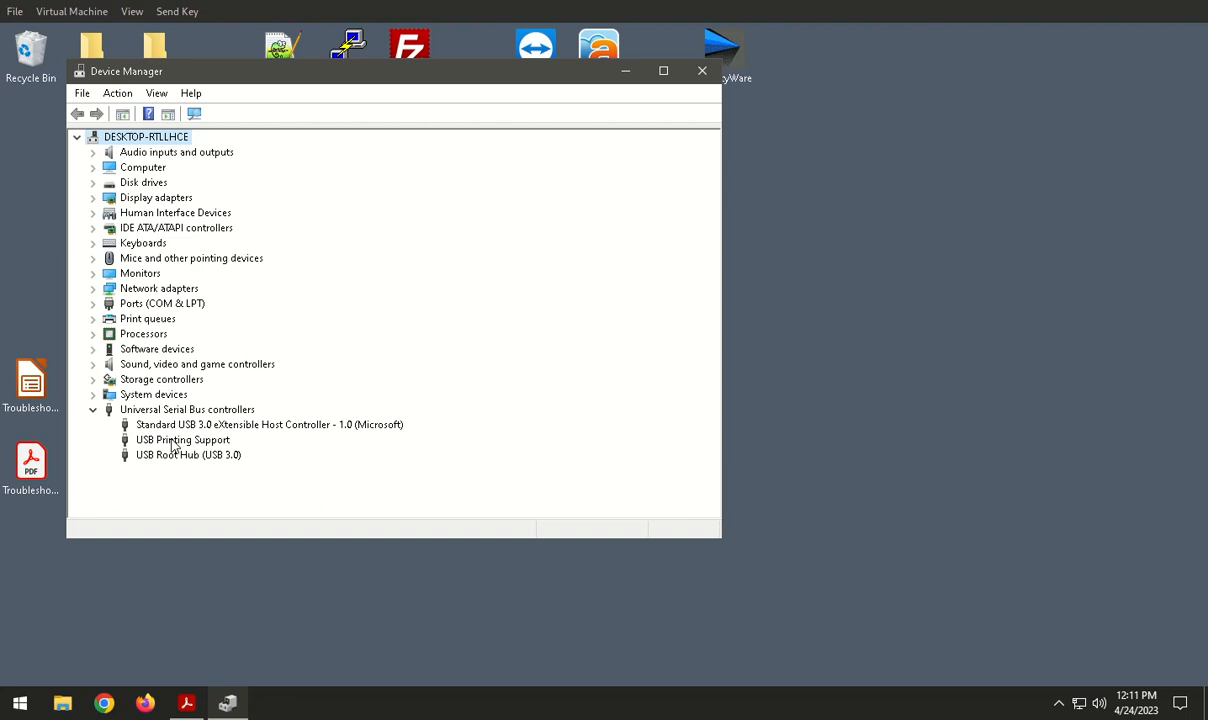
Step: Search Windows for "control" and open Control Panel
left_click(18, 704)
left_click(16, 708)
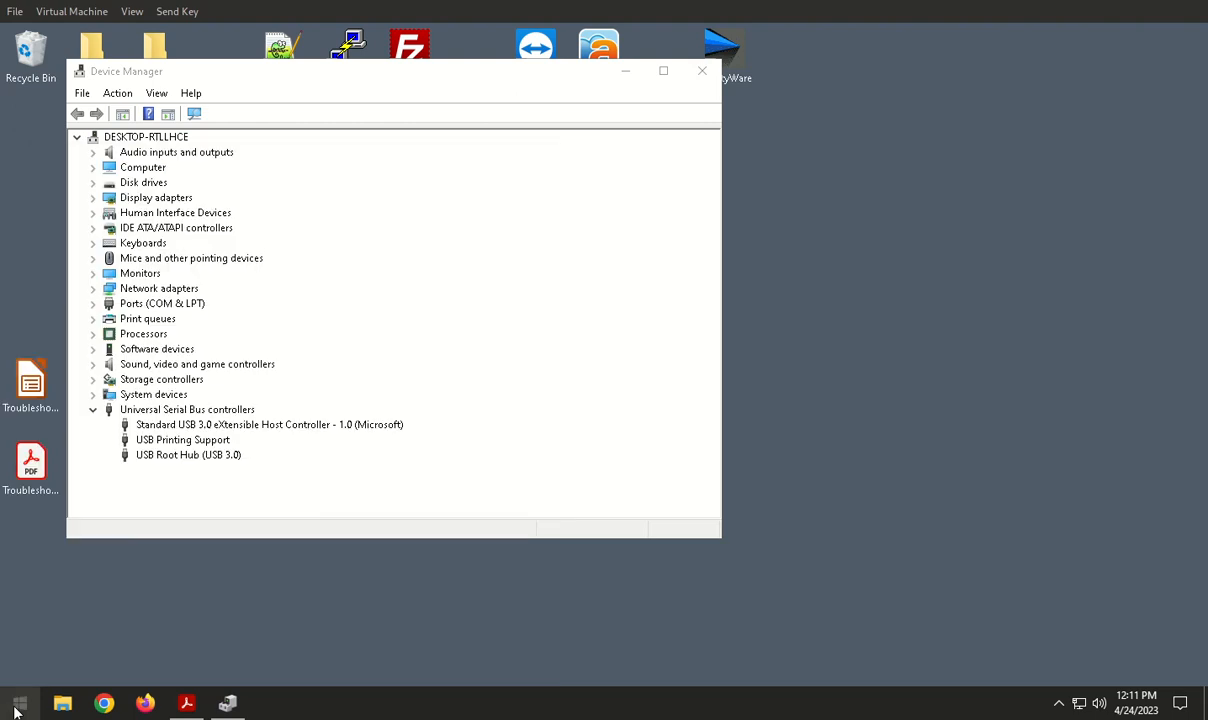
left_click(16, 708)
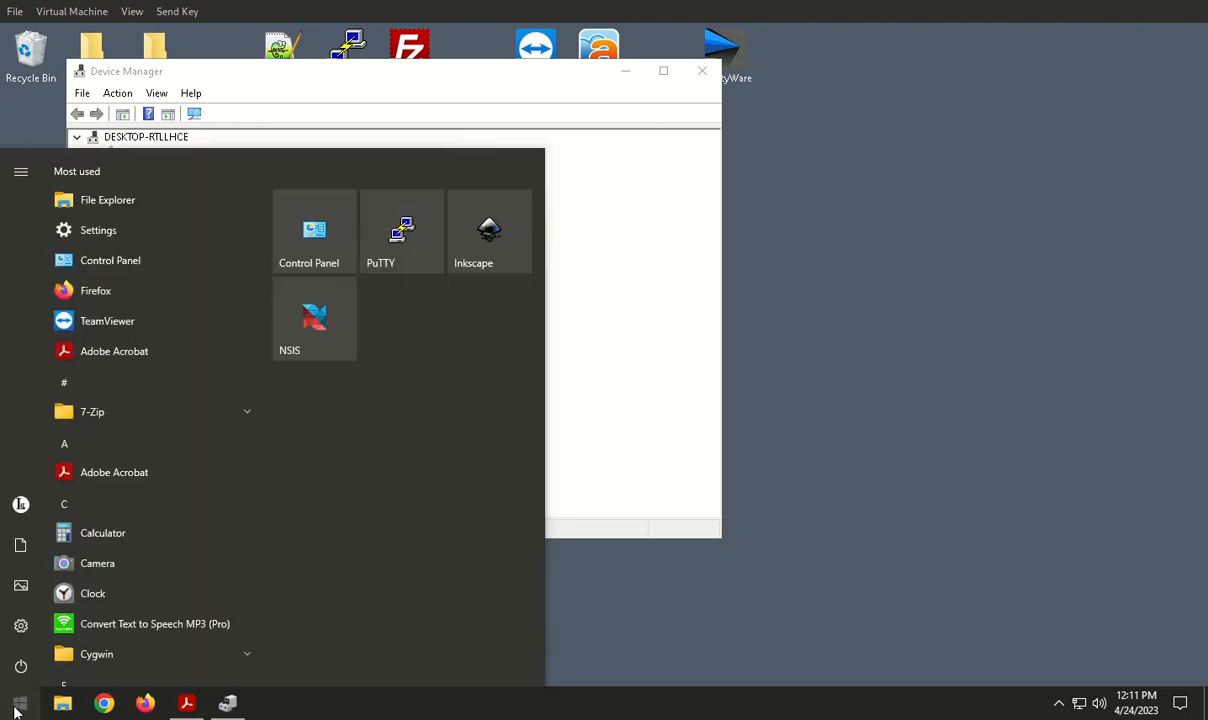
type("control")
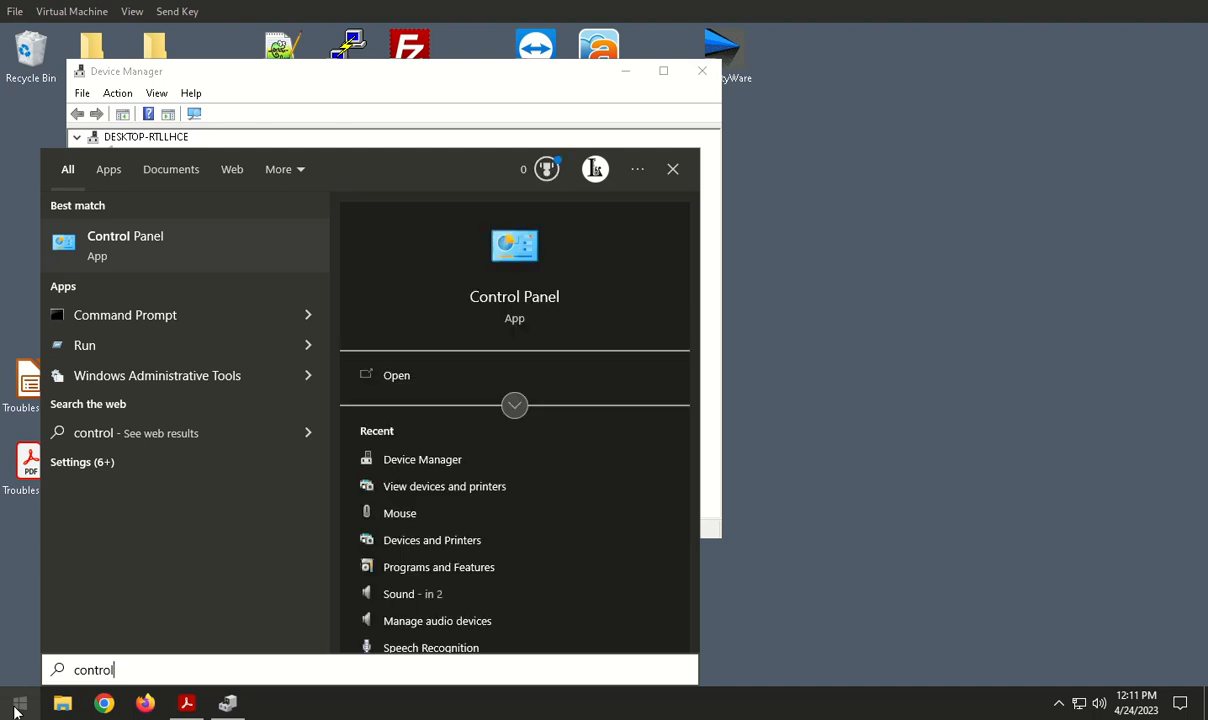
left_click(514, 296)
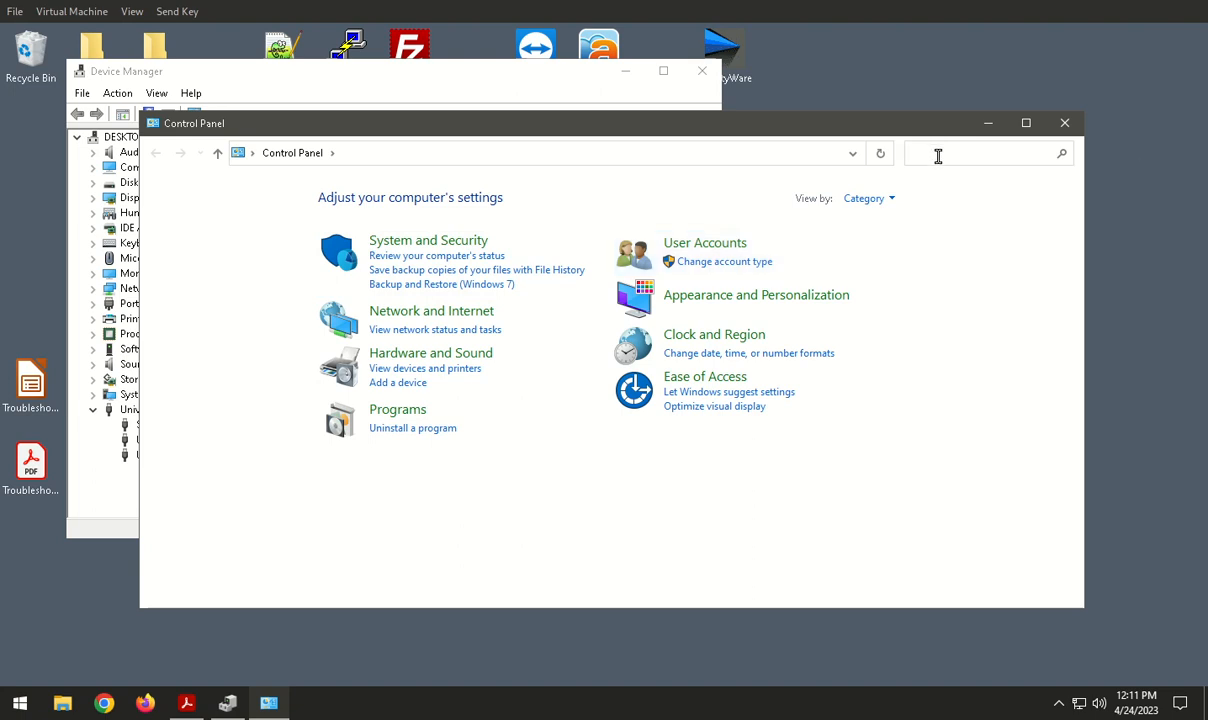
Step: Search Control Panel for "devices" and open the Devices and Printers view
type("device")
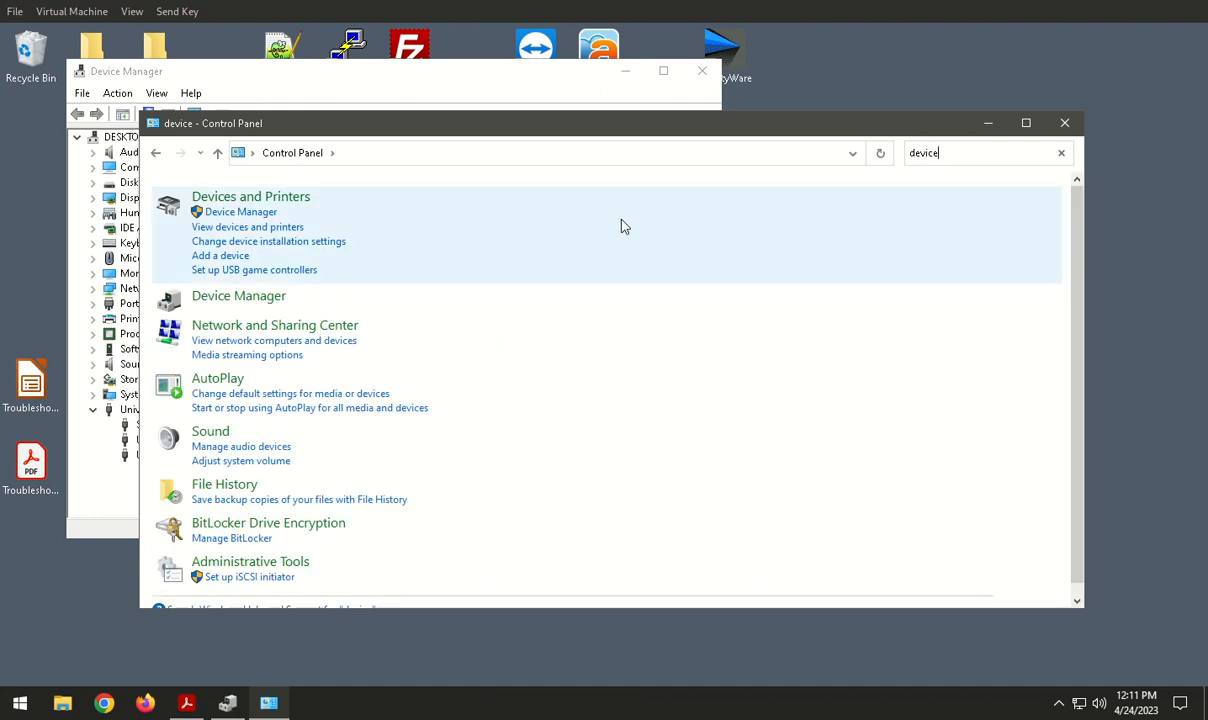
type("s")
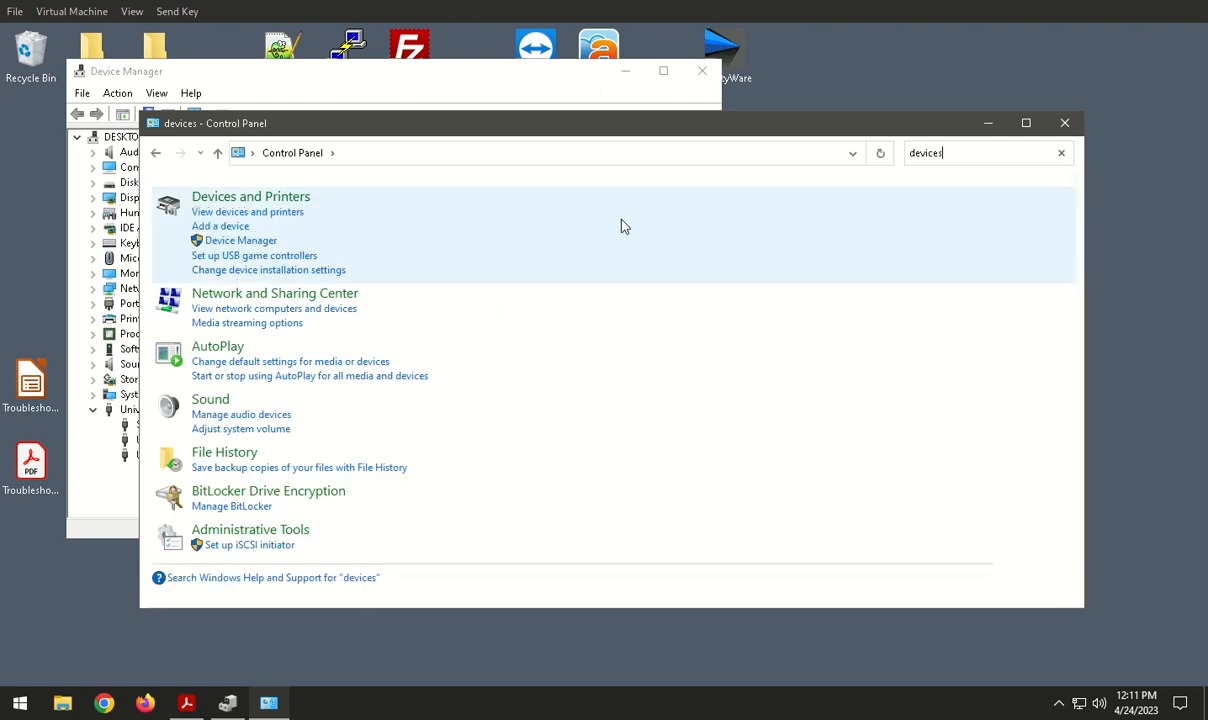
left_click(203, 216)
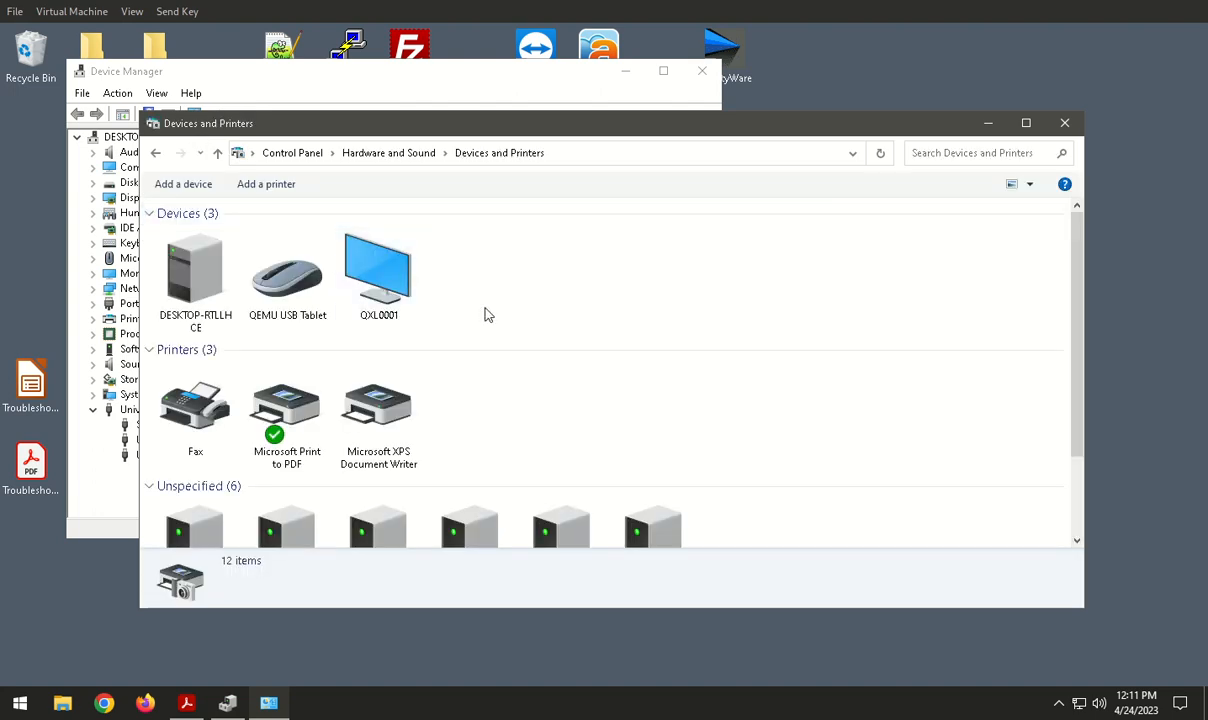
Step: Open the hardware properties of the unspecified USB Printing Support device, select the TSCTTP-247 function, and move the dialog aside
scroll(484, 315, "down", 1)
scroll(476, 281, "up", 1)
scroll(477, 283, "down", 1)
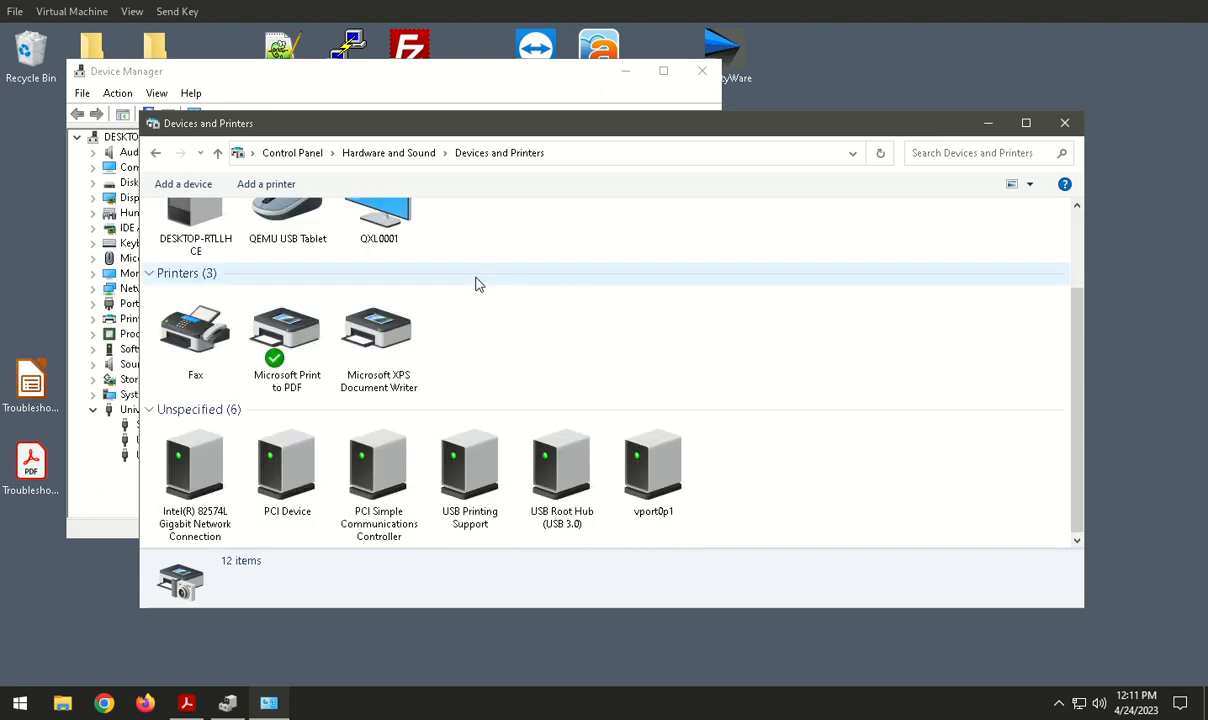
left_click(476, 483)
right_click(475, 481)
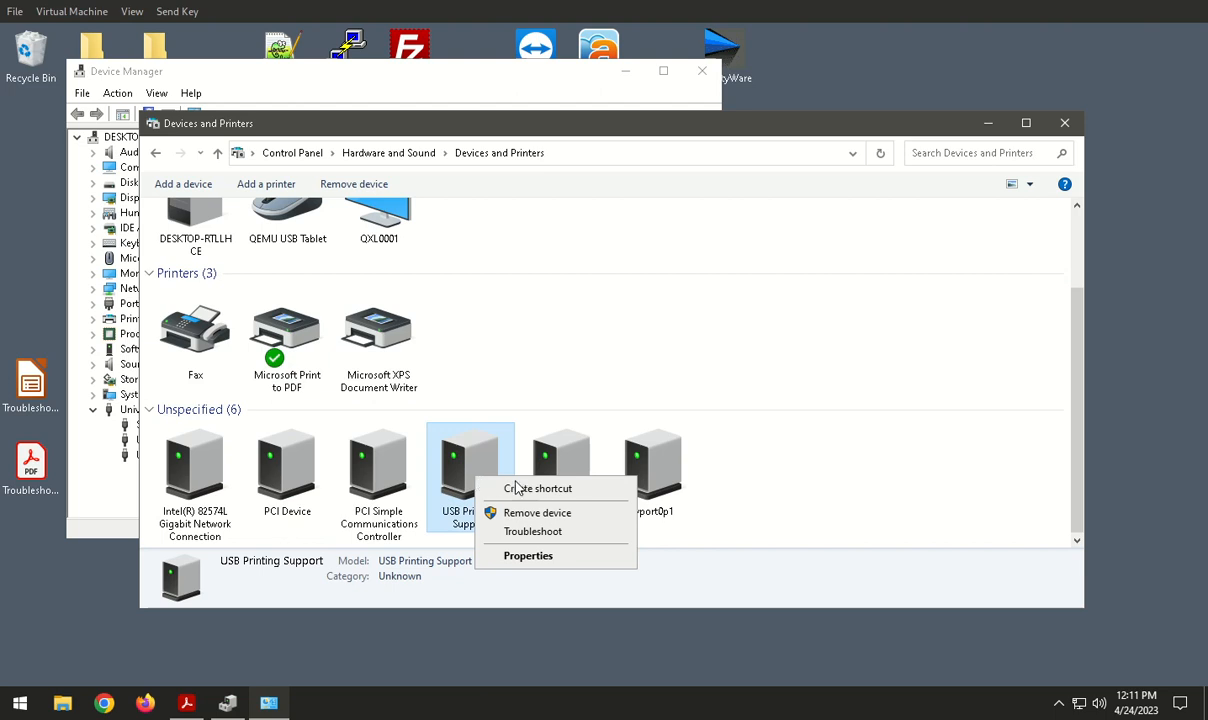
left_click(530, 556)
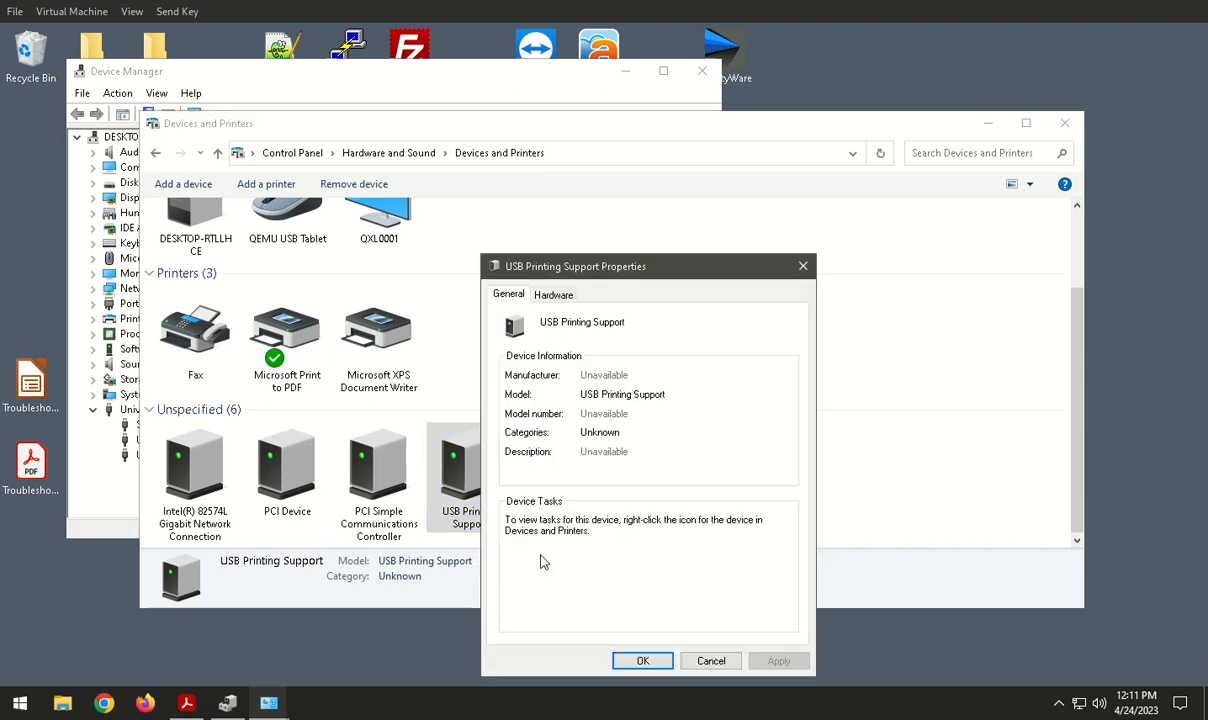
left_click(553, 295)
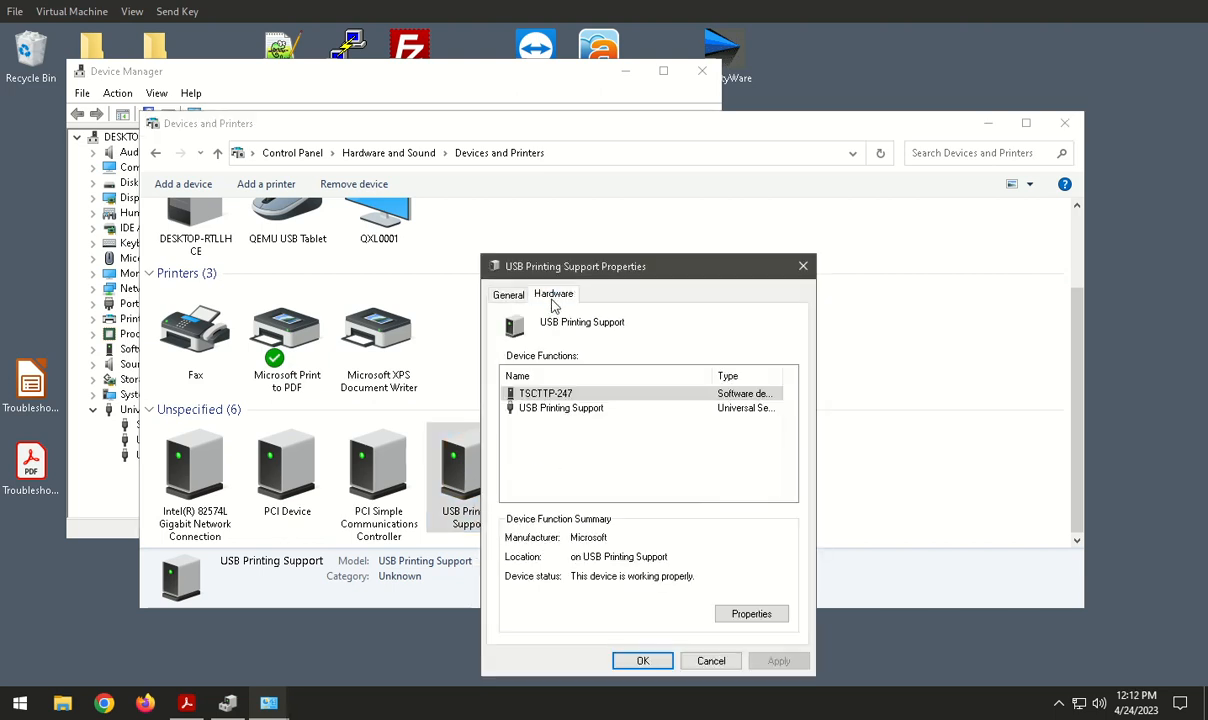
left_click(634, 393)
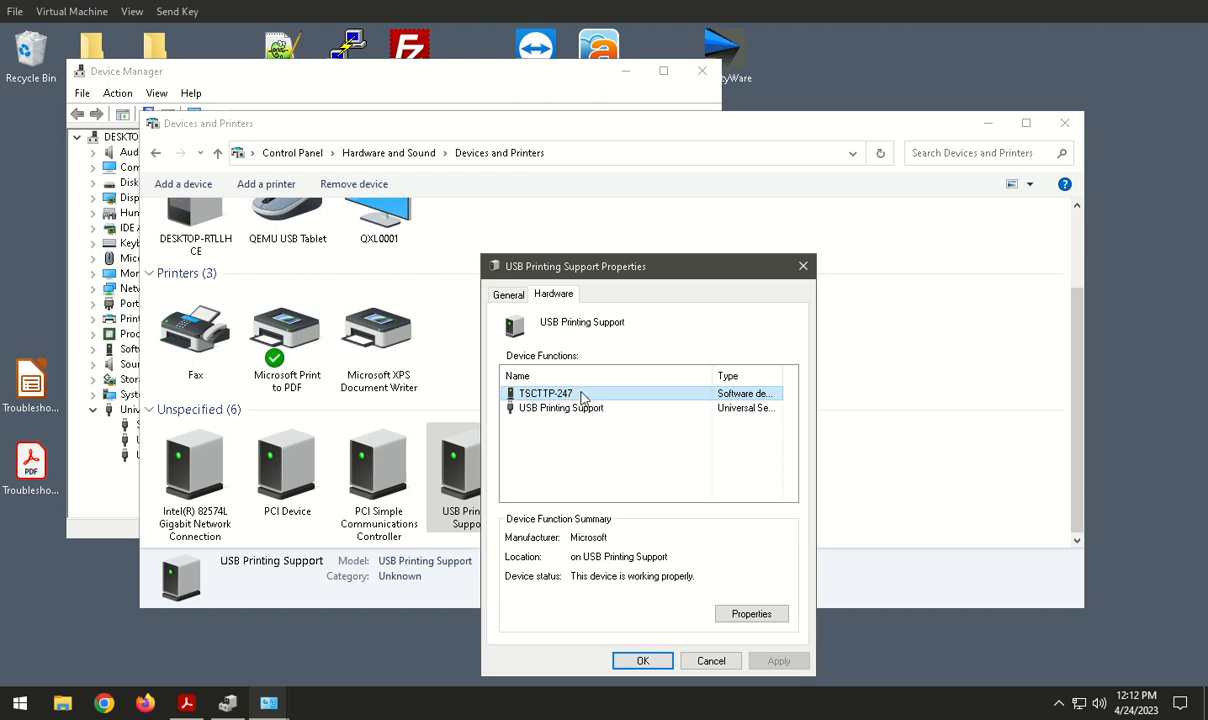
left_click_drag(697, 277, 1041, 78)
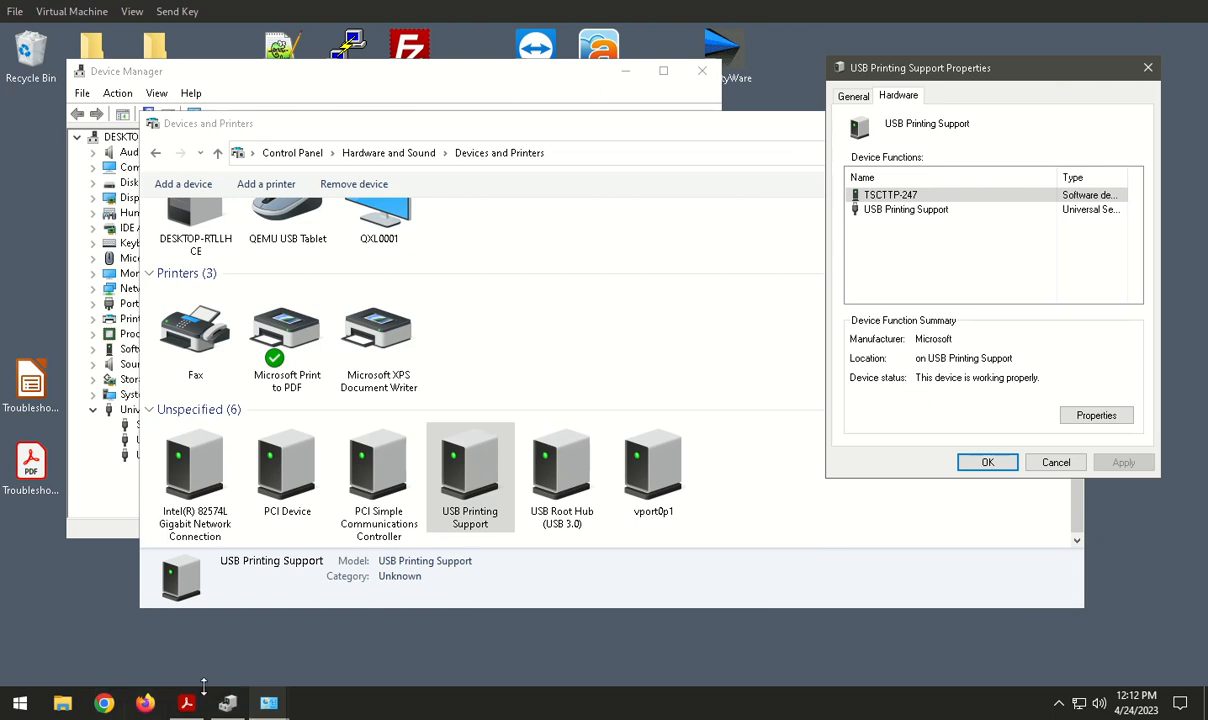
Step: Run the SafetyPro_Driver_v7383_3(1) installer from the Downloads folder and exit its setup wizard without installing
left_click(62, 706)
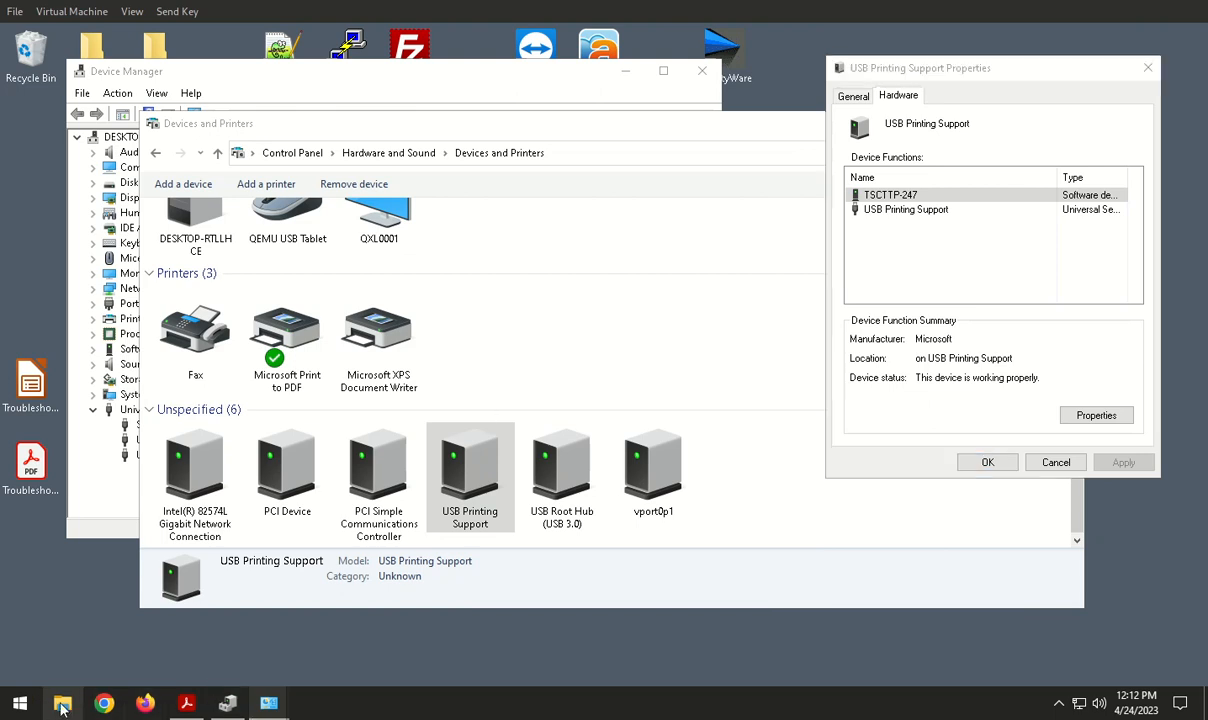
left_click(168, 302)
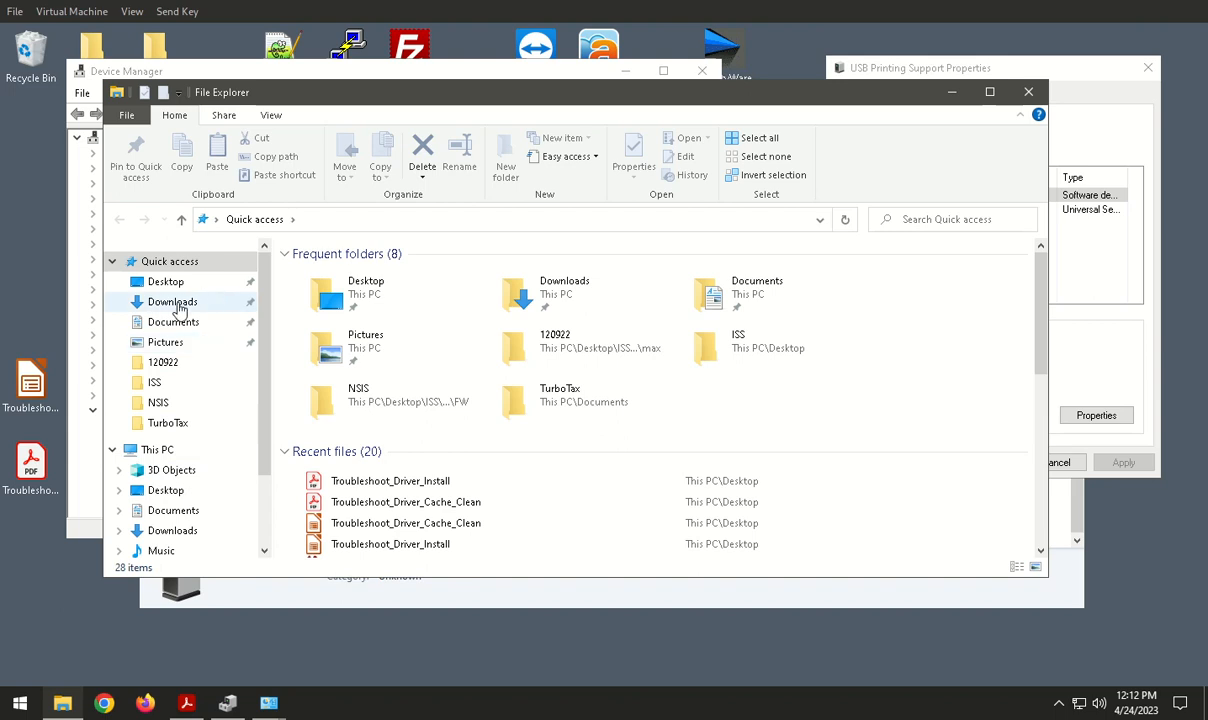
double_click(355, 298)
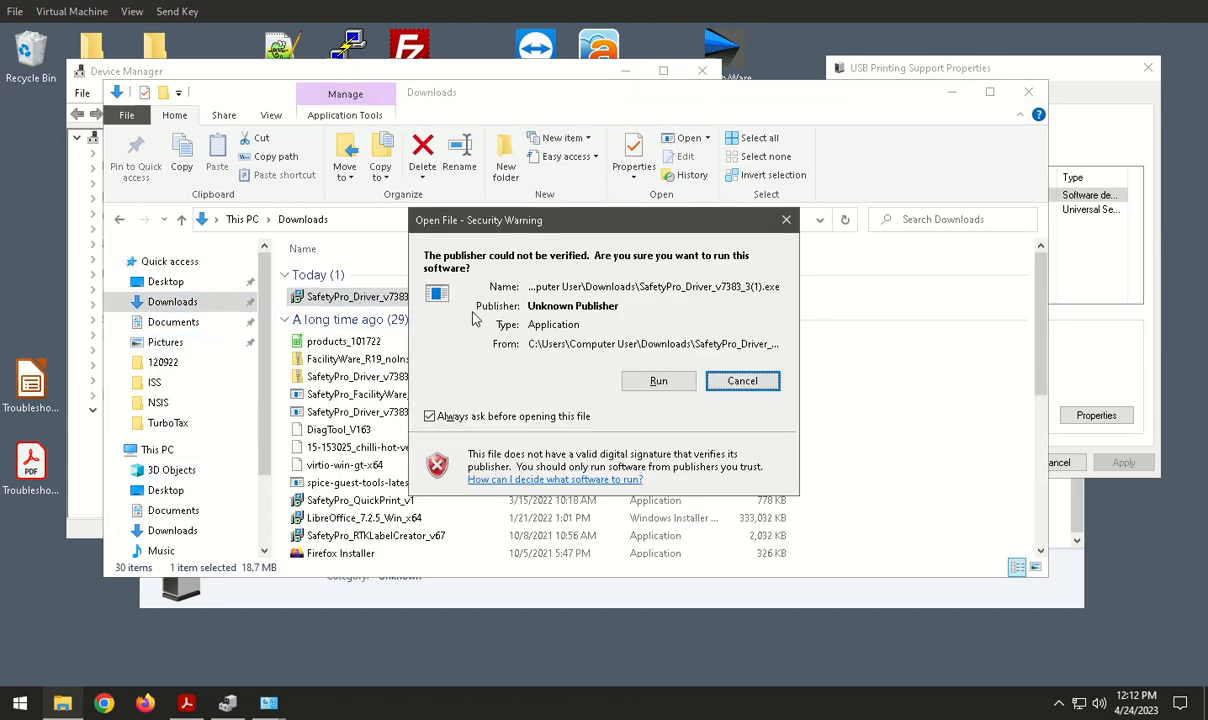
left_click(658, 382)
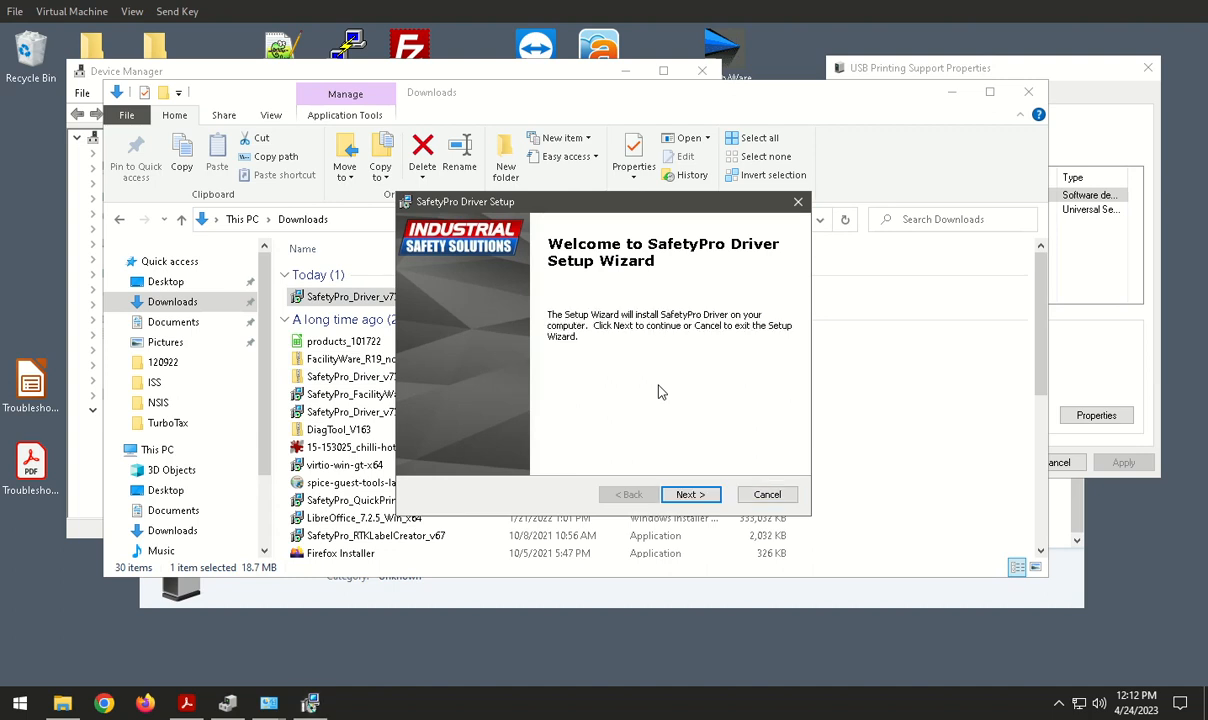
left_click(786, 498)
left_click(566, 385)
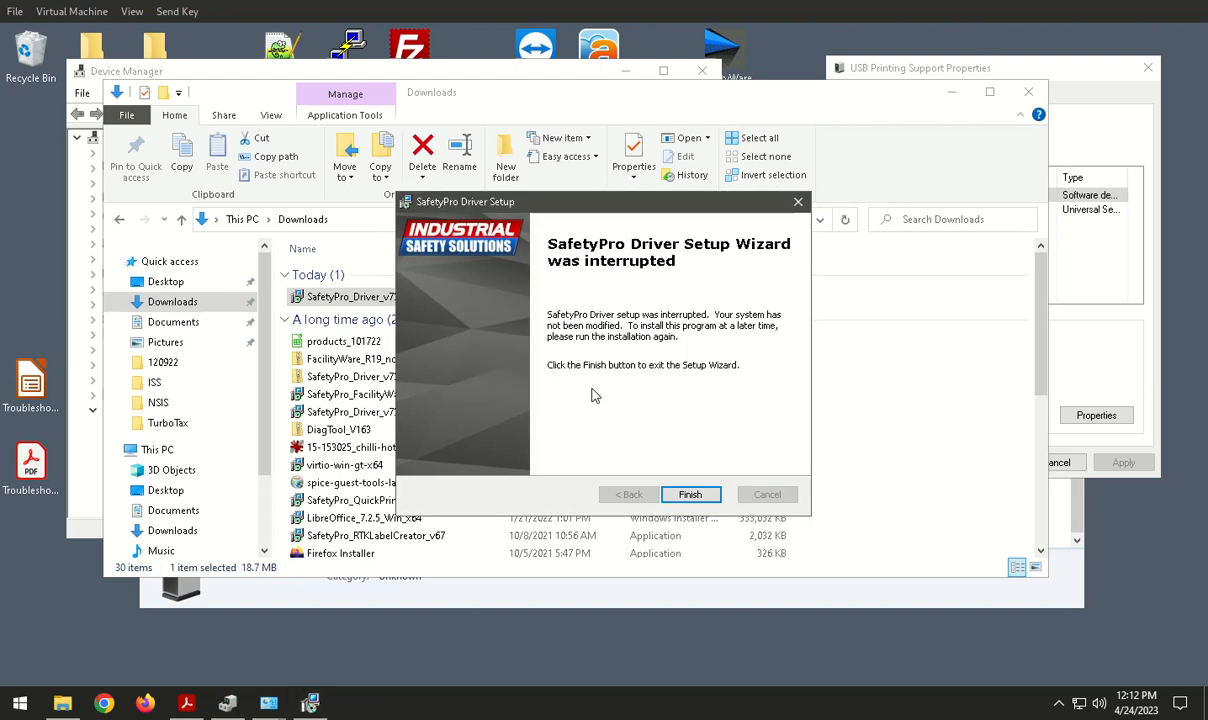
left_click(690, 494)
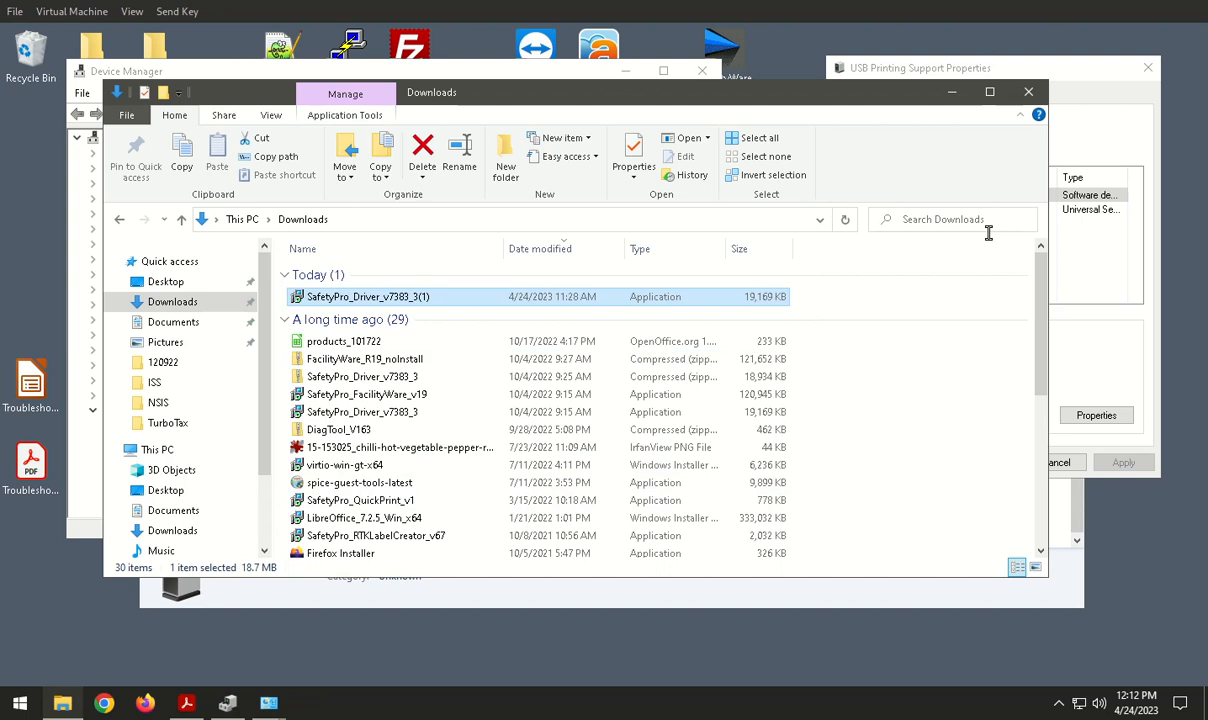
Step: Minimize the Downloads window to return to the USB Printing Support properties
left_click(1003, 70)
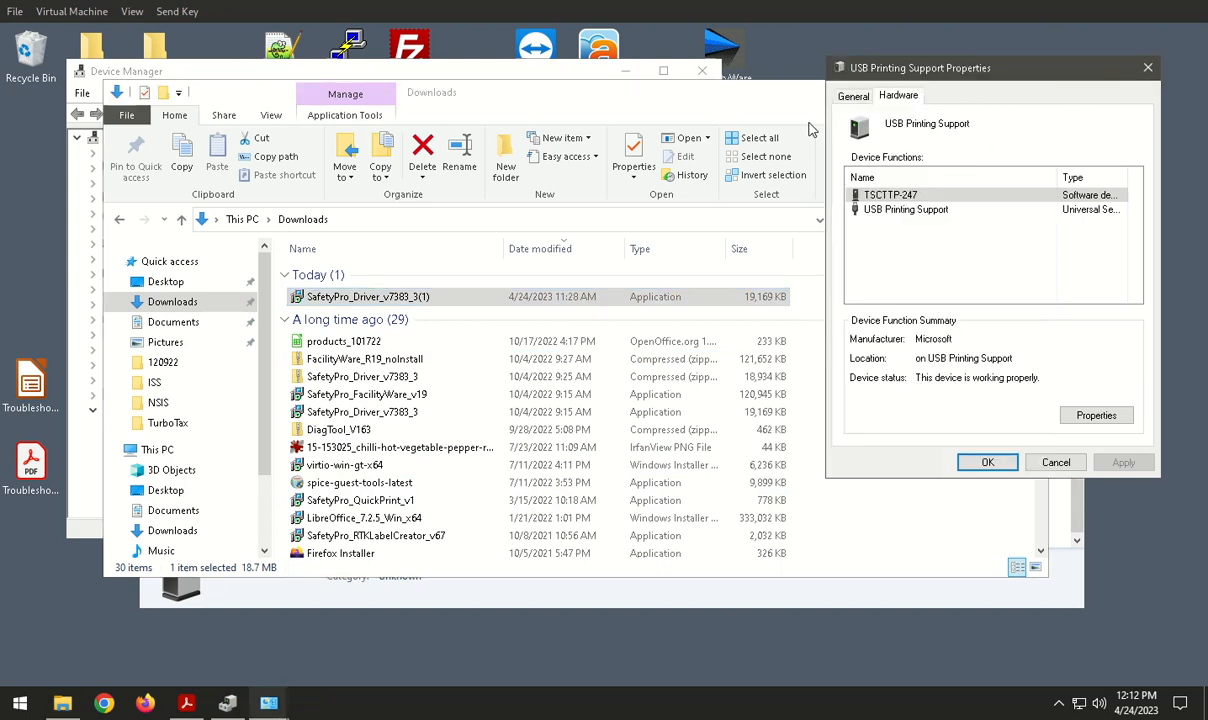
left_click(779, 101)
left_click(951, 93)
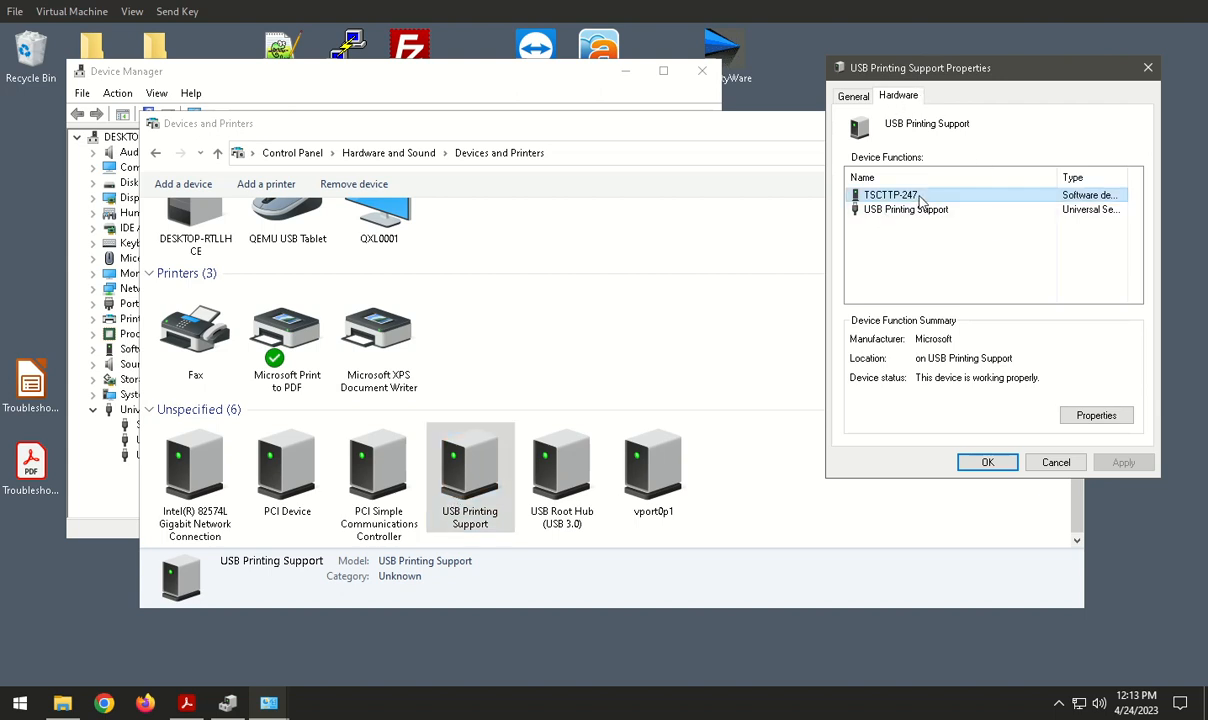
Step: Open the TSCTTP-247 properties with permission to change settings and show its driver options
left_click(1096, 415)
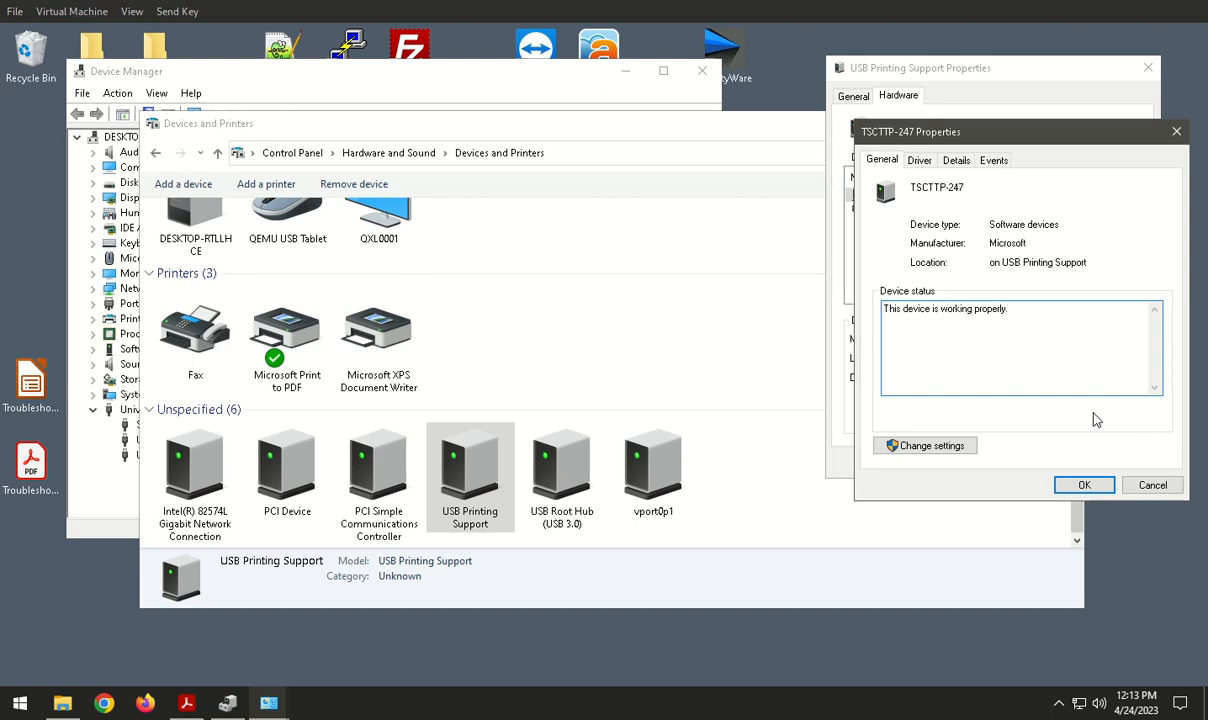
left_click(940, 447)
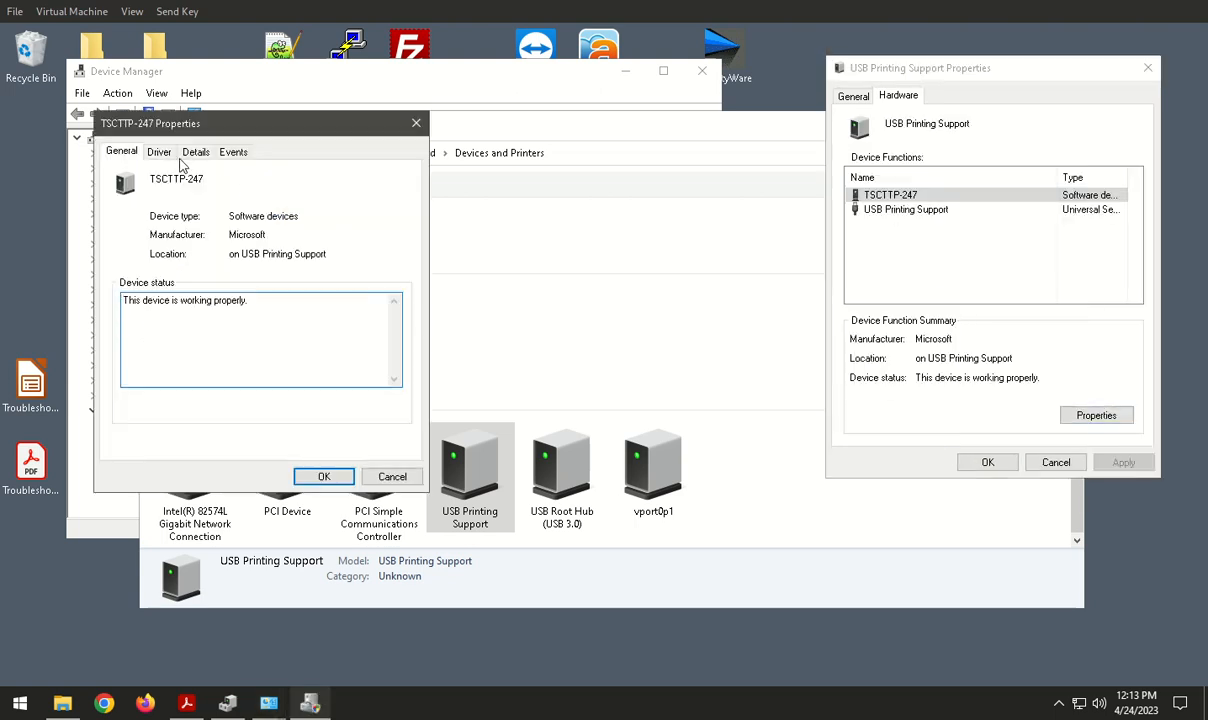
left_click(160, 155)
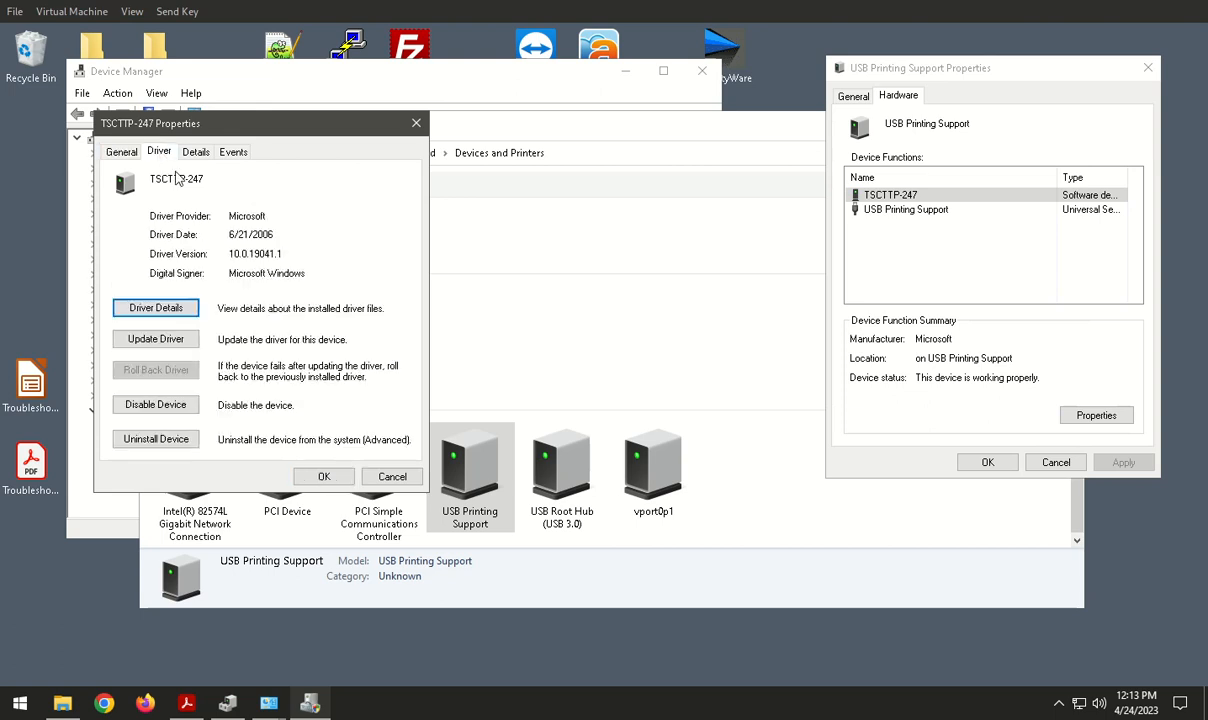
Step: Start a manual driver update for TSCTTP-247 and choose C:\Industrial Safety Solutions\SafetyPro Driver as the driver search folder
left_click(176, 340)
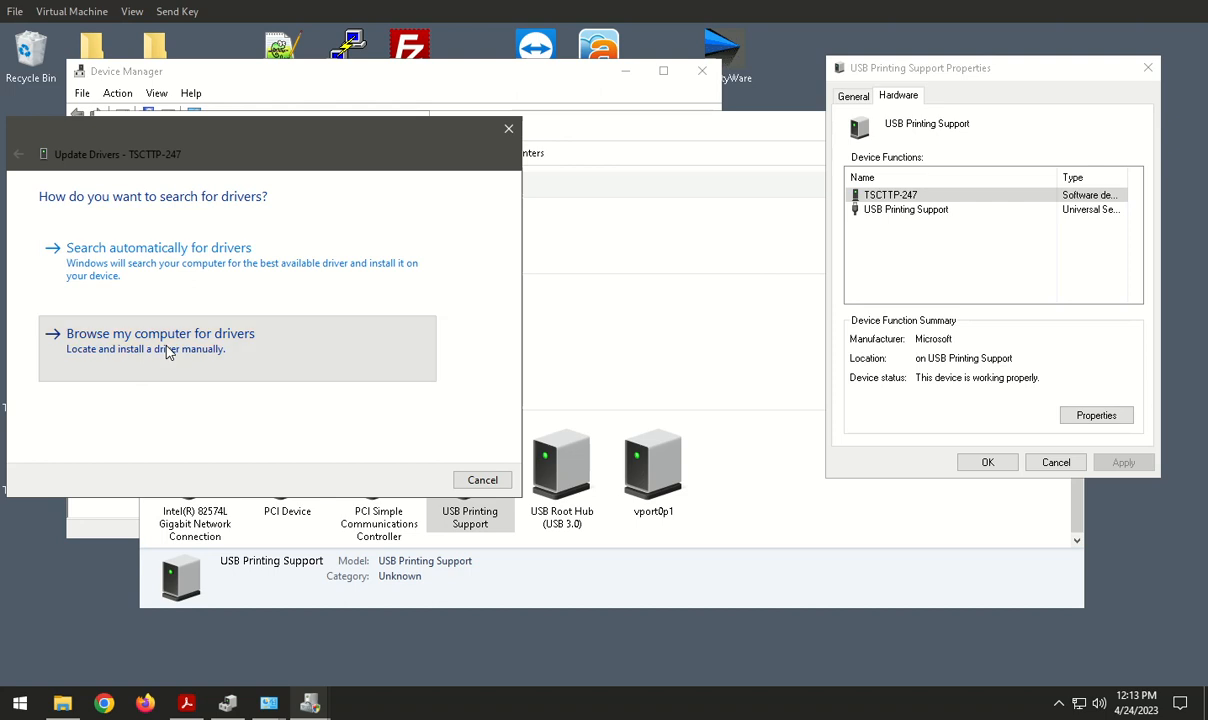
left_click(172, 343)
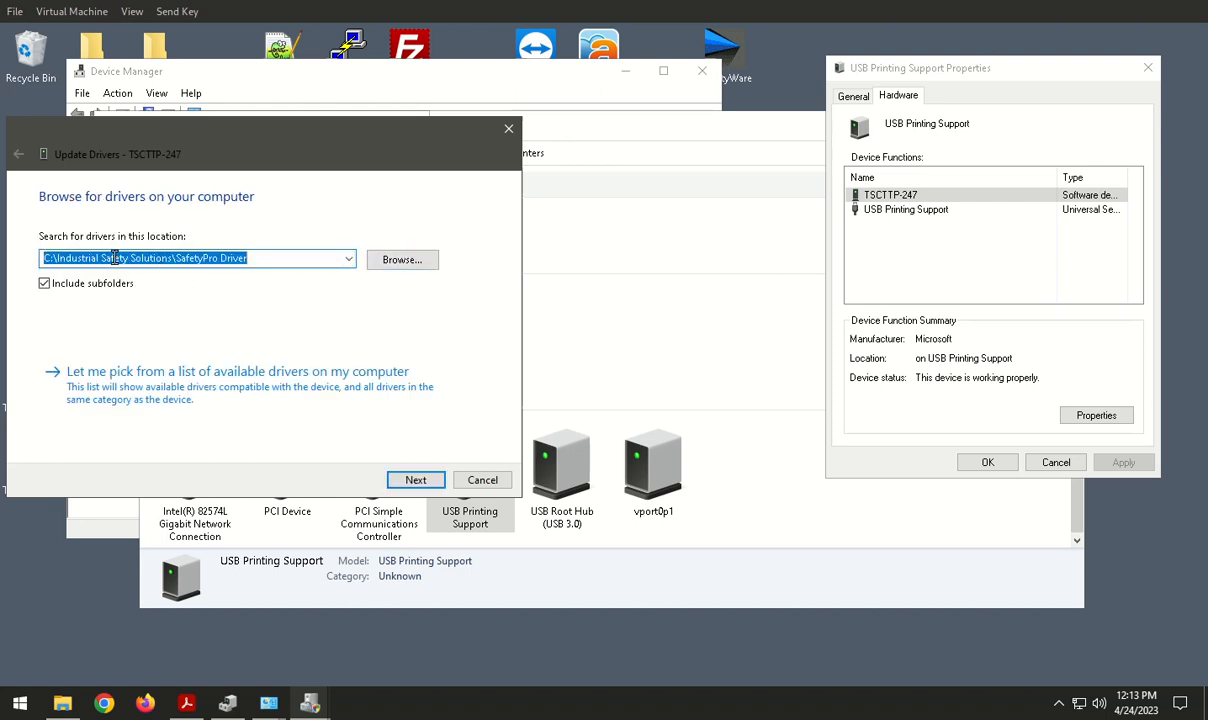
left_click(395, 270)
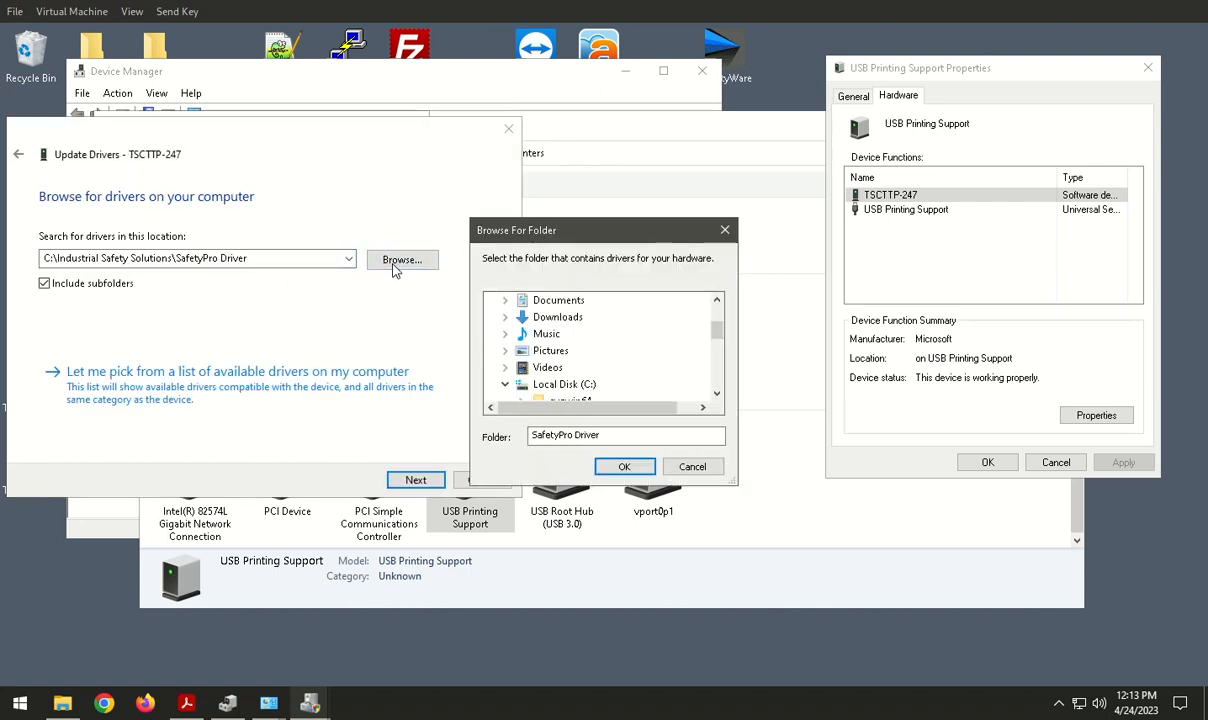
scroll(678, 318, "down", 1)
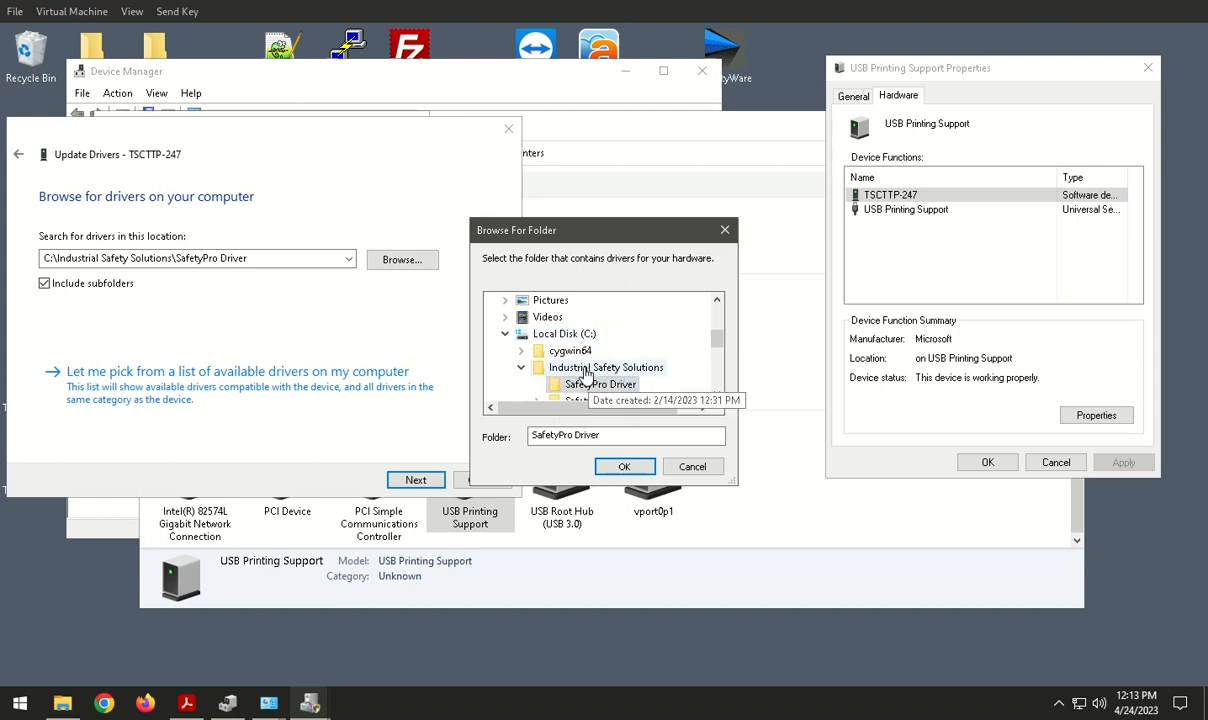
left_click(621, 467)
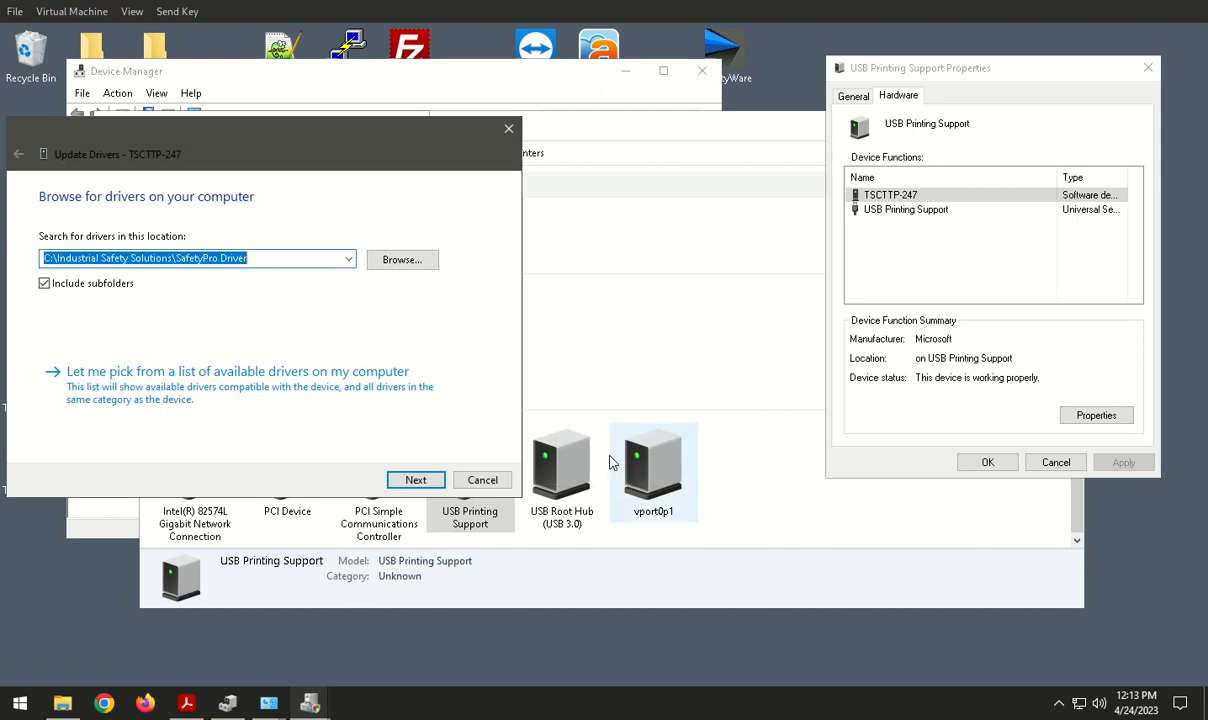
Step: Install the driver from the chosen folder despite its unverified publisher, and close the update wizard
left_click(416, 480)
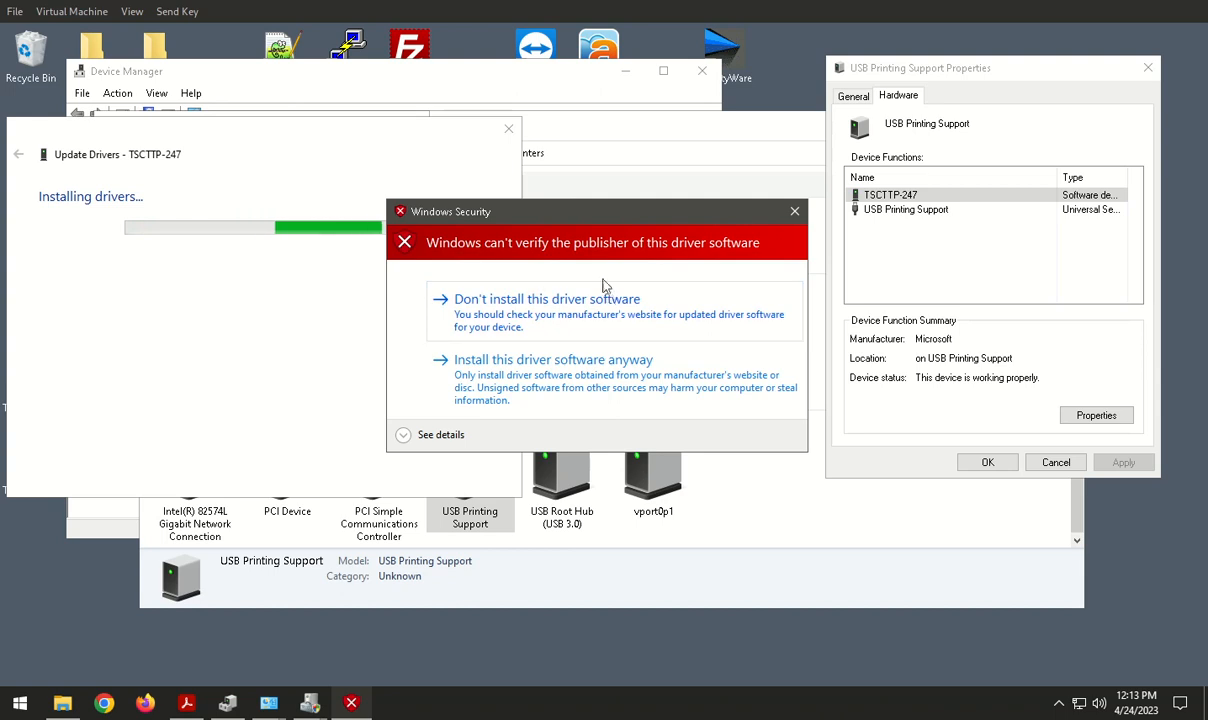
left_click(468, 358)
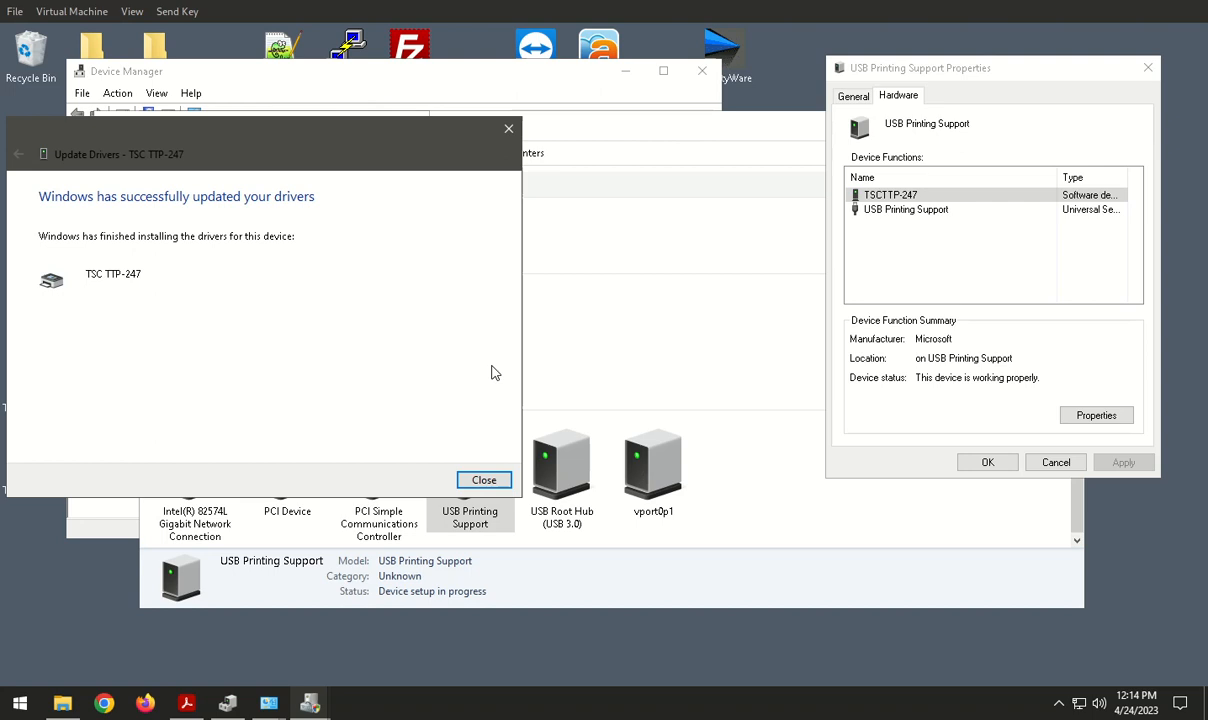
left_click(482, 478)
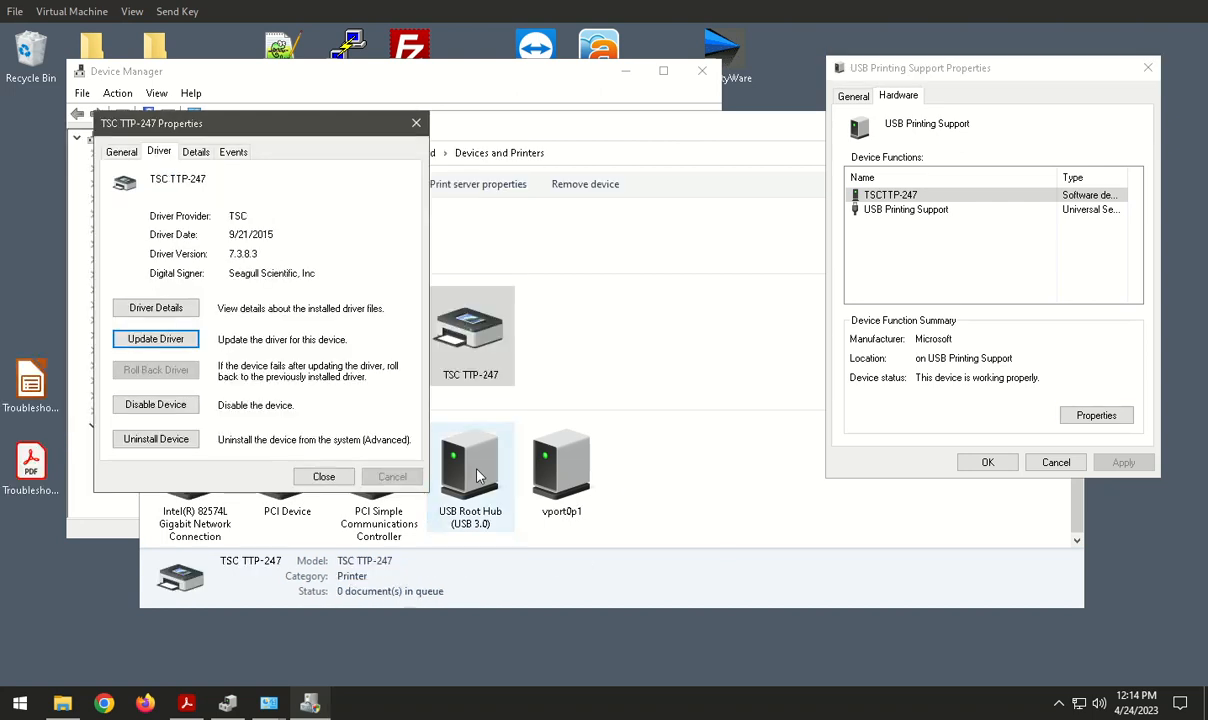
Step: Close the TSC TTP-247 and USB Printing Support properties and clear the selection in Devices and Printers
left_click(414, 123)
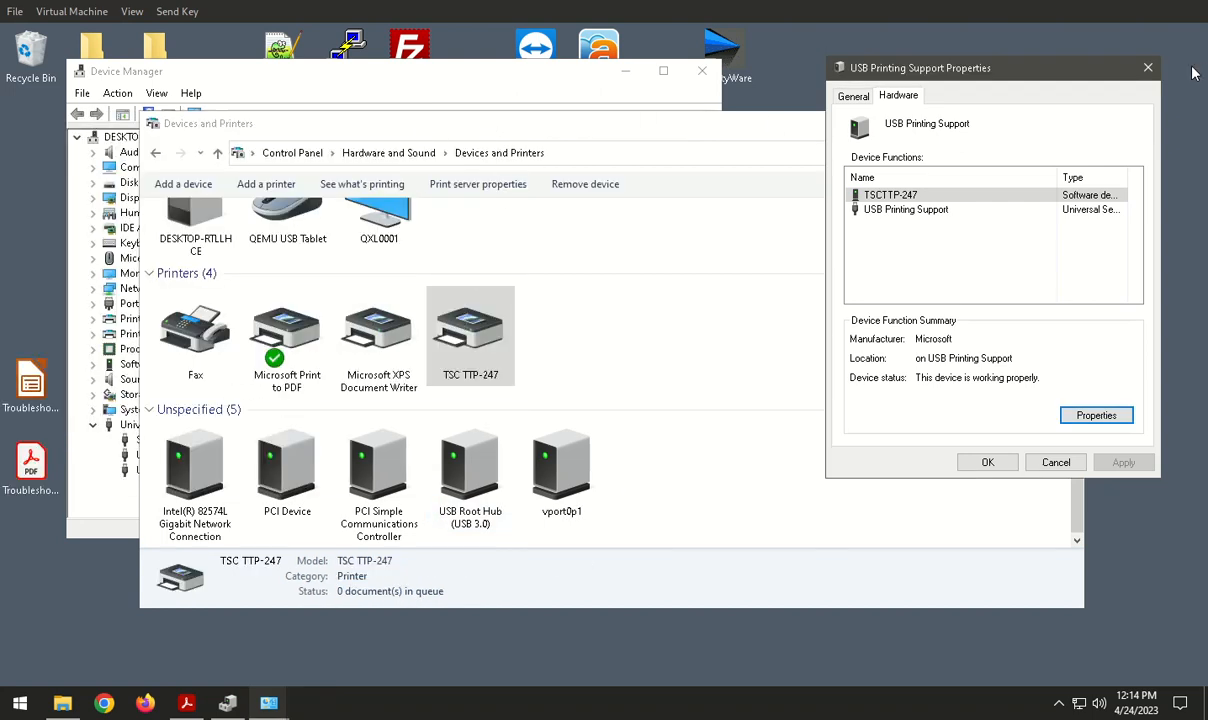
left_click(1147, 68)
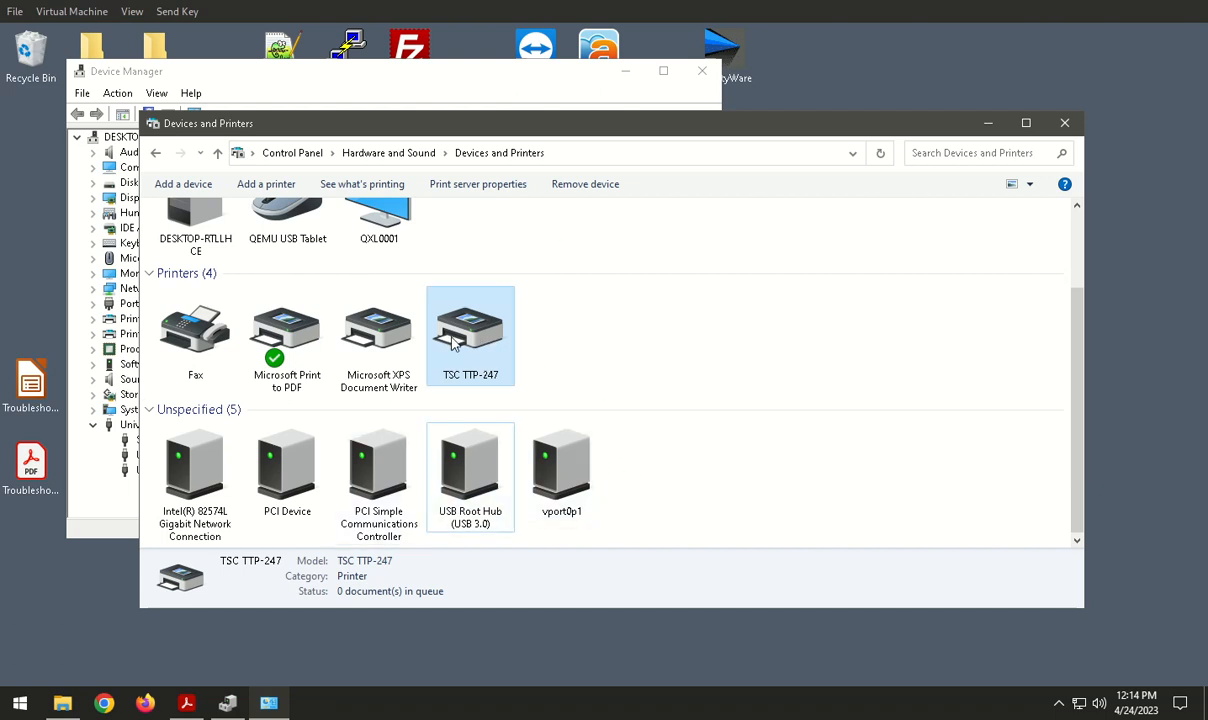
left_click(652, 330)
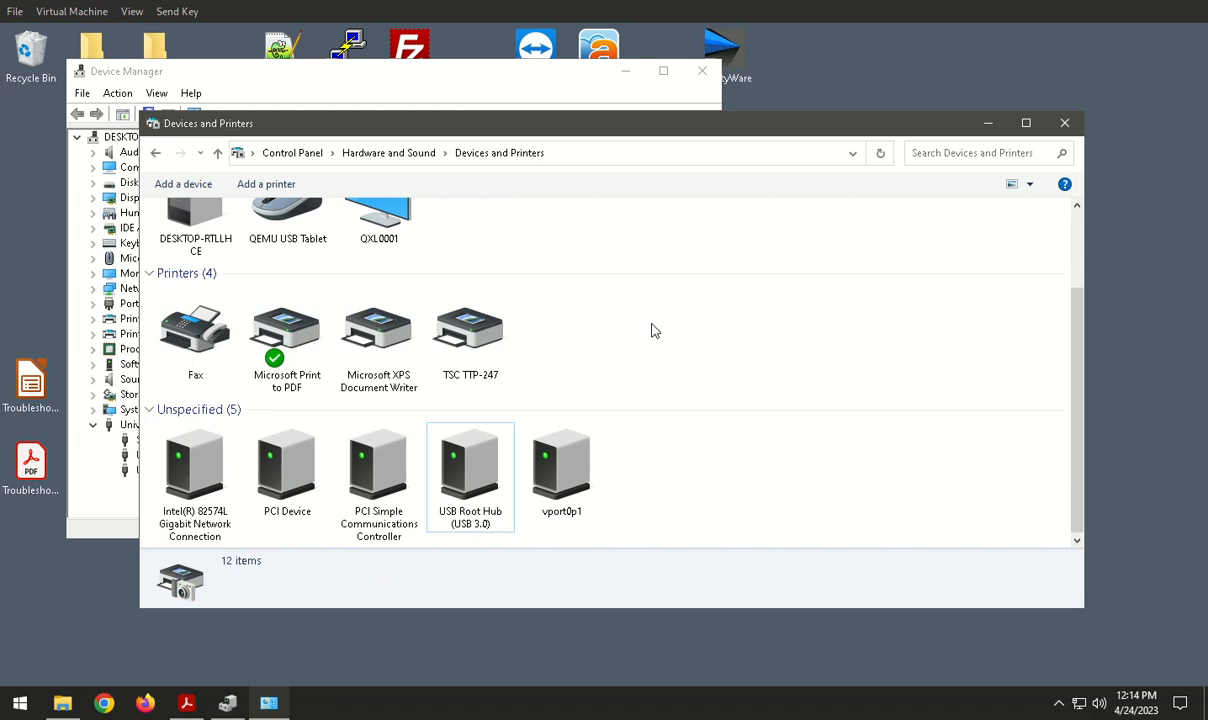
Step: Switch to File Explorer and open the SafetyPro Driver folder inside Industrial Safety Solutions on Local Disk (C:)
left_click(62, 704)
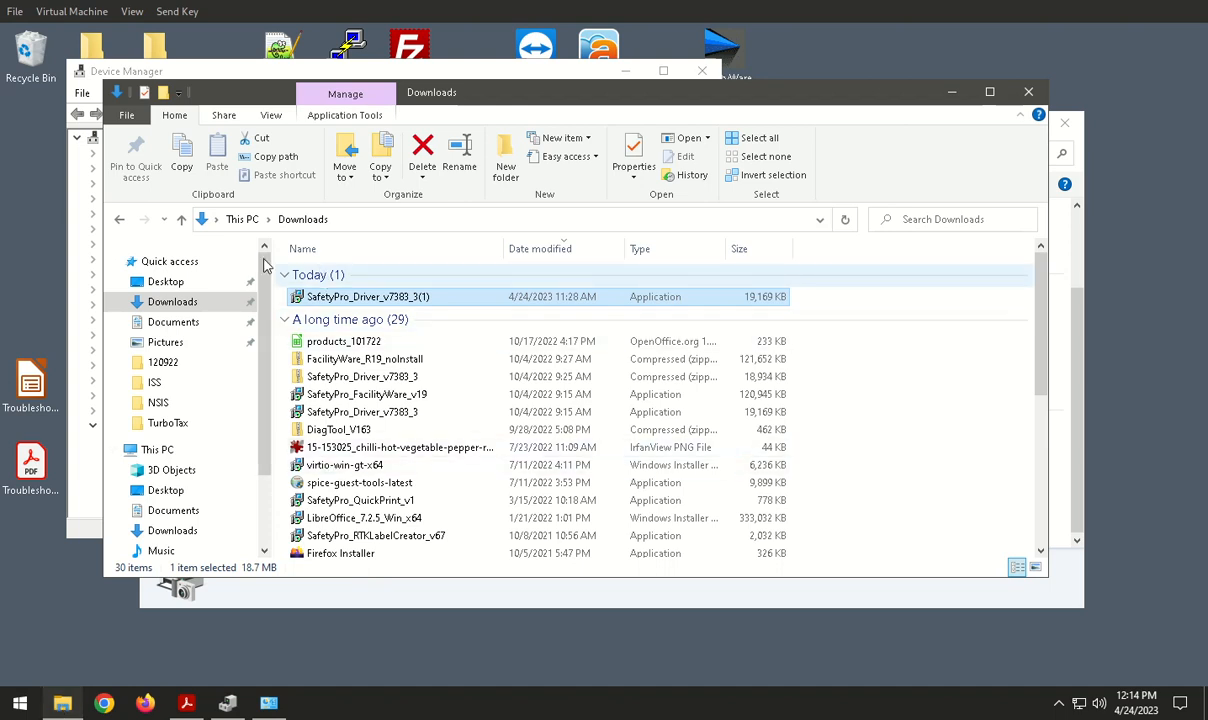
left_click(168, 451)
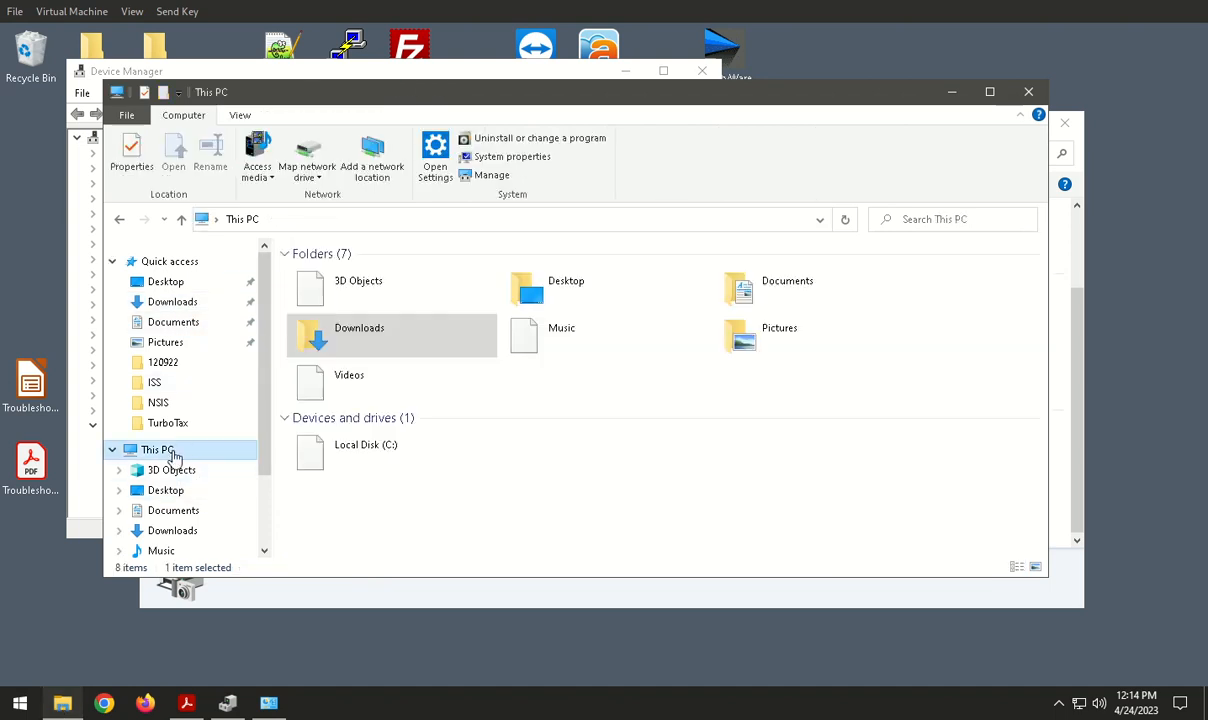
double_click(349, 457)
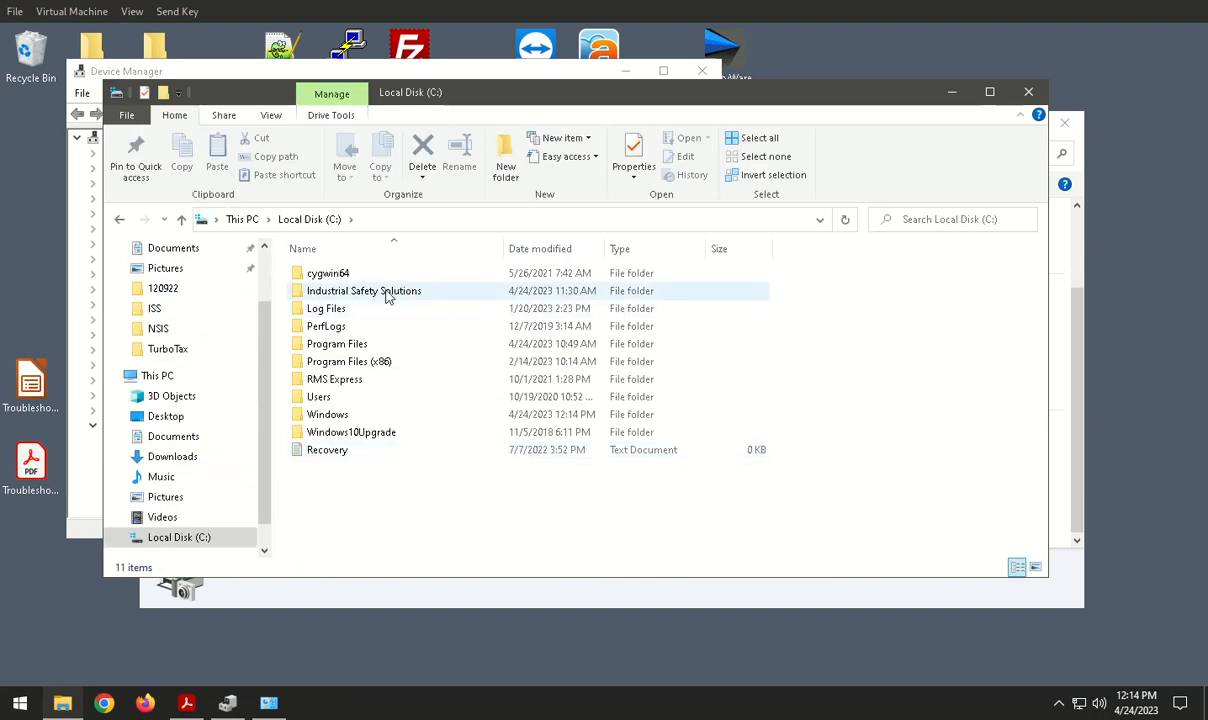
double_click(386, 292)
double_click(346, 274)
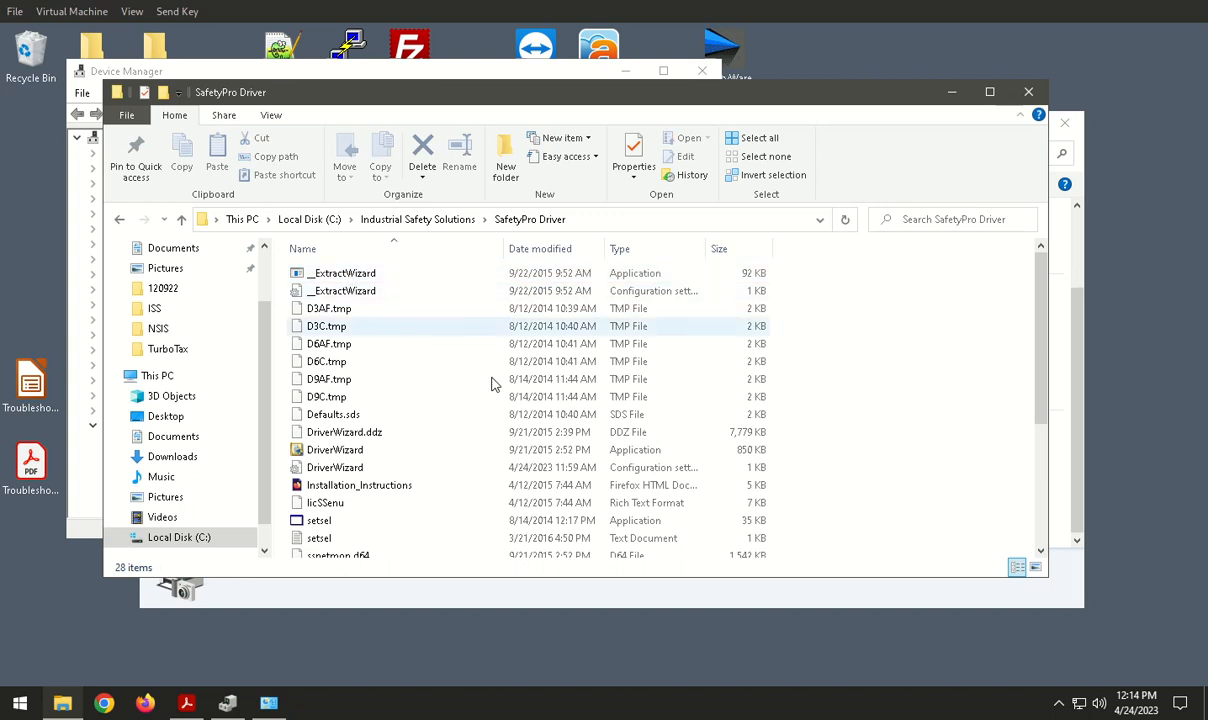
Step: Run DriverWizard, go through Install printer drivers with the Other connection, select the TSC TTP-247 model, and cancel the wizard without installing
left_click(322, 452)
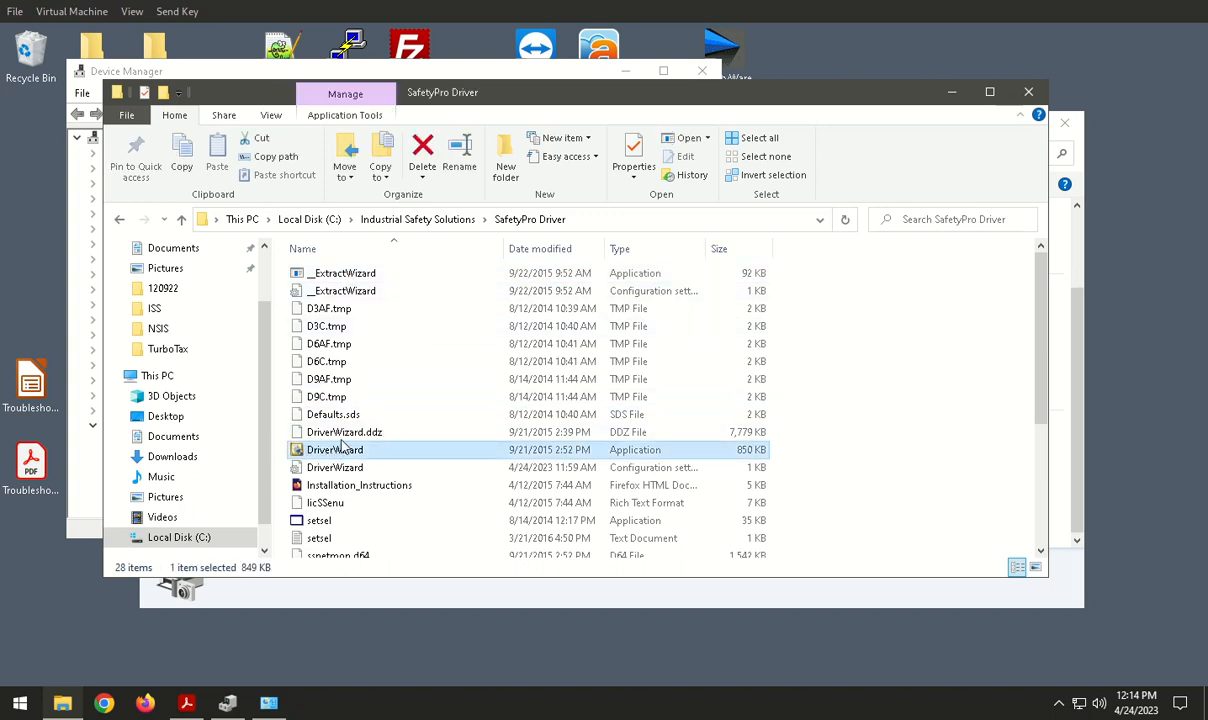
left_click(638, 456)
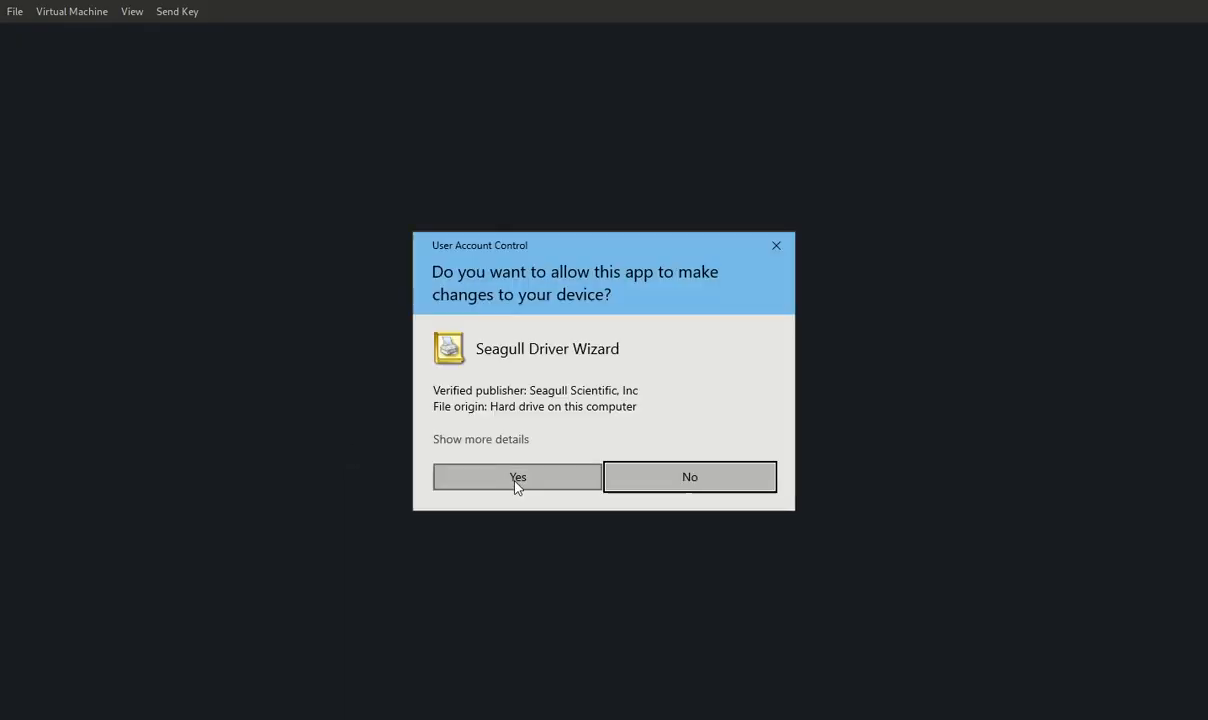
left_click(517, 478)
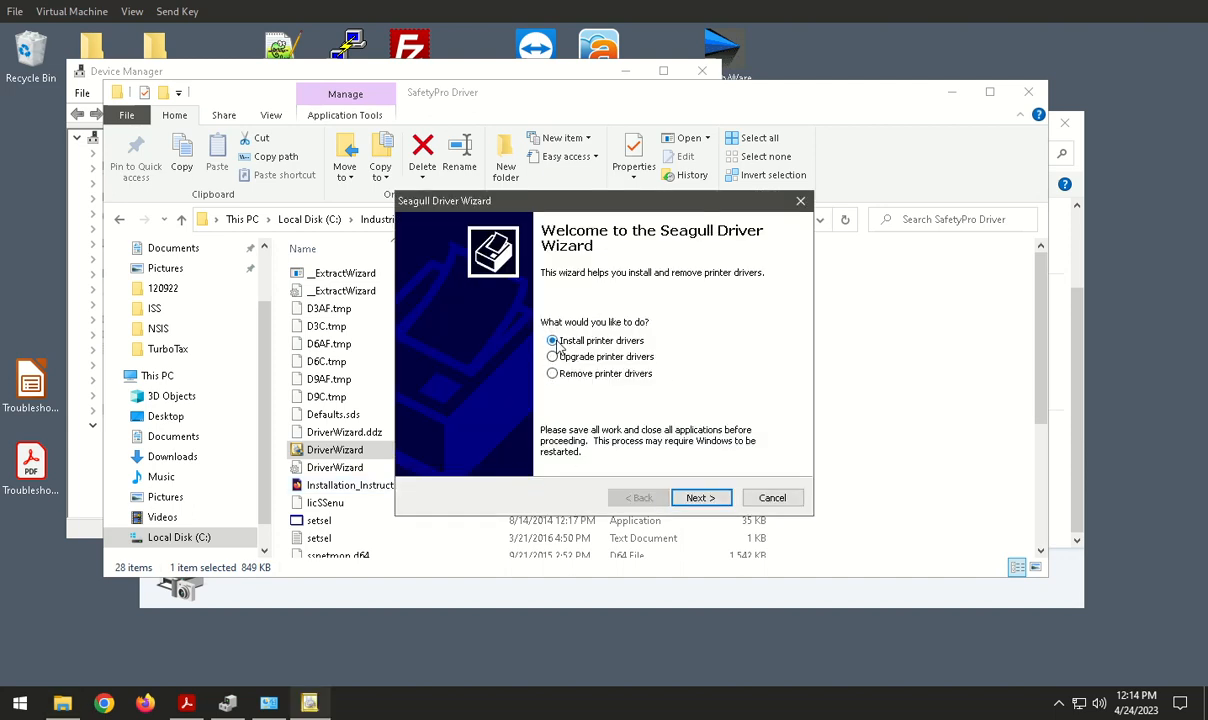
left_click(704, 498)
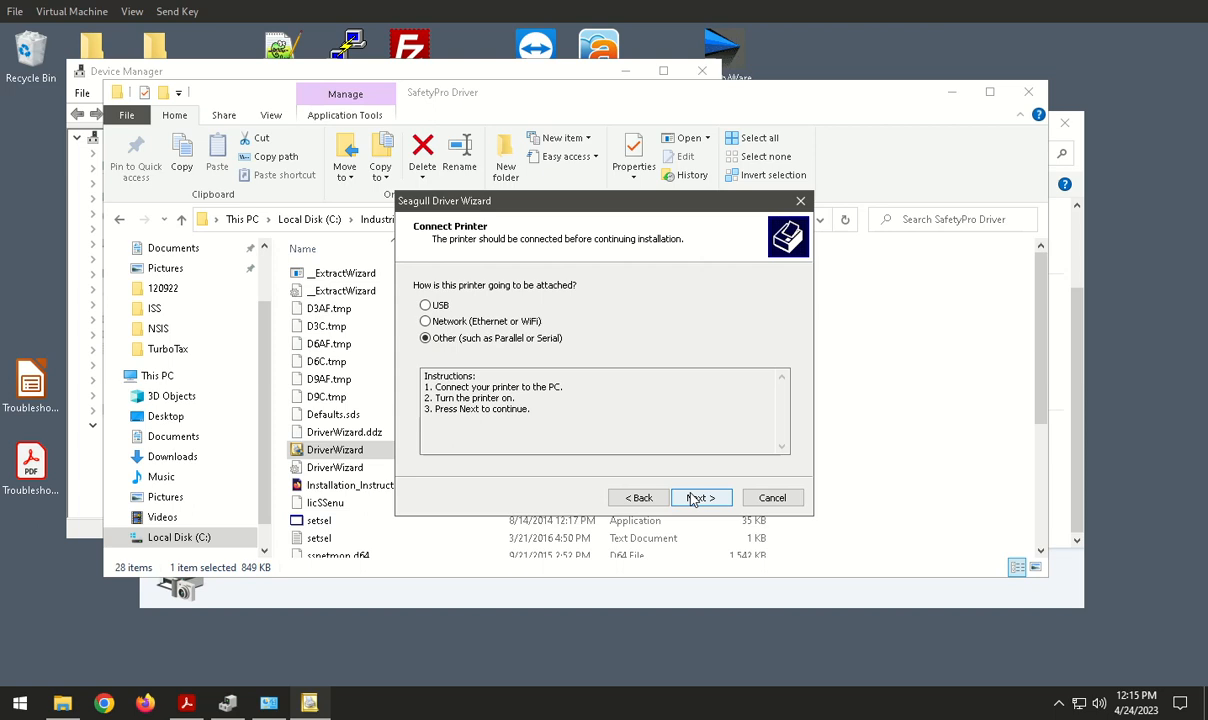
left_click(692, 498)
left_click_drag(789, 322, 791, 369)
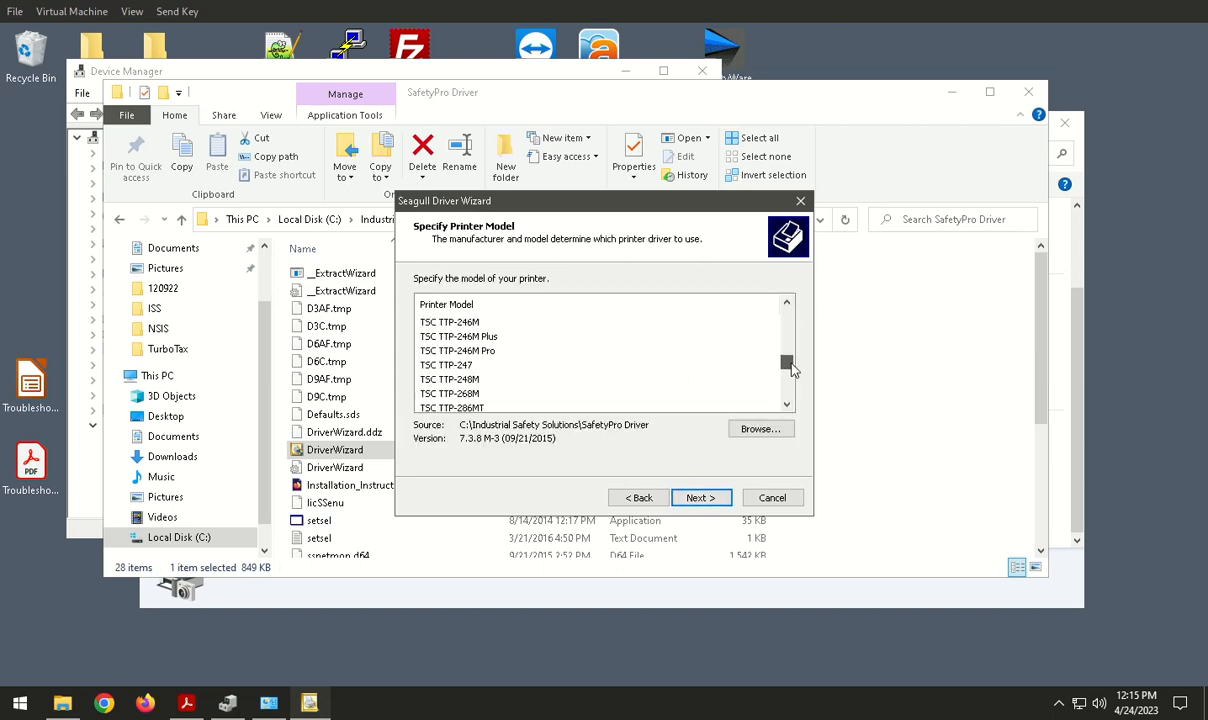
left_click(450, 366)
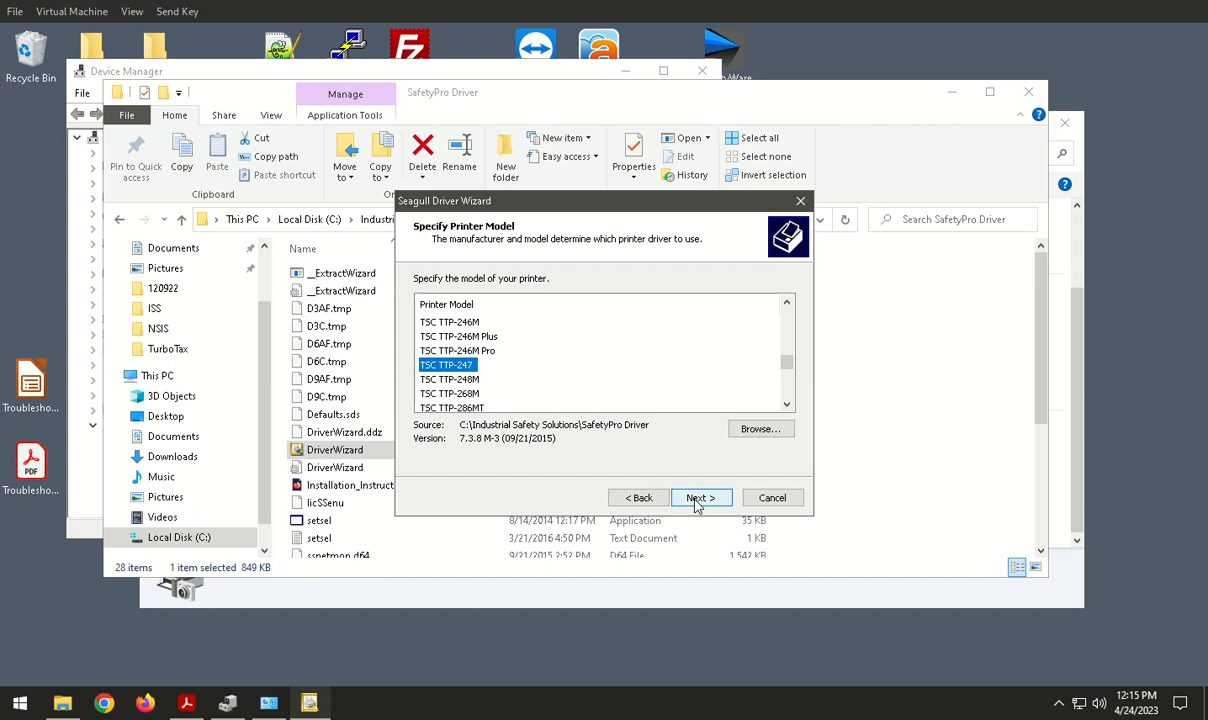
left_click(774, 498)
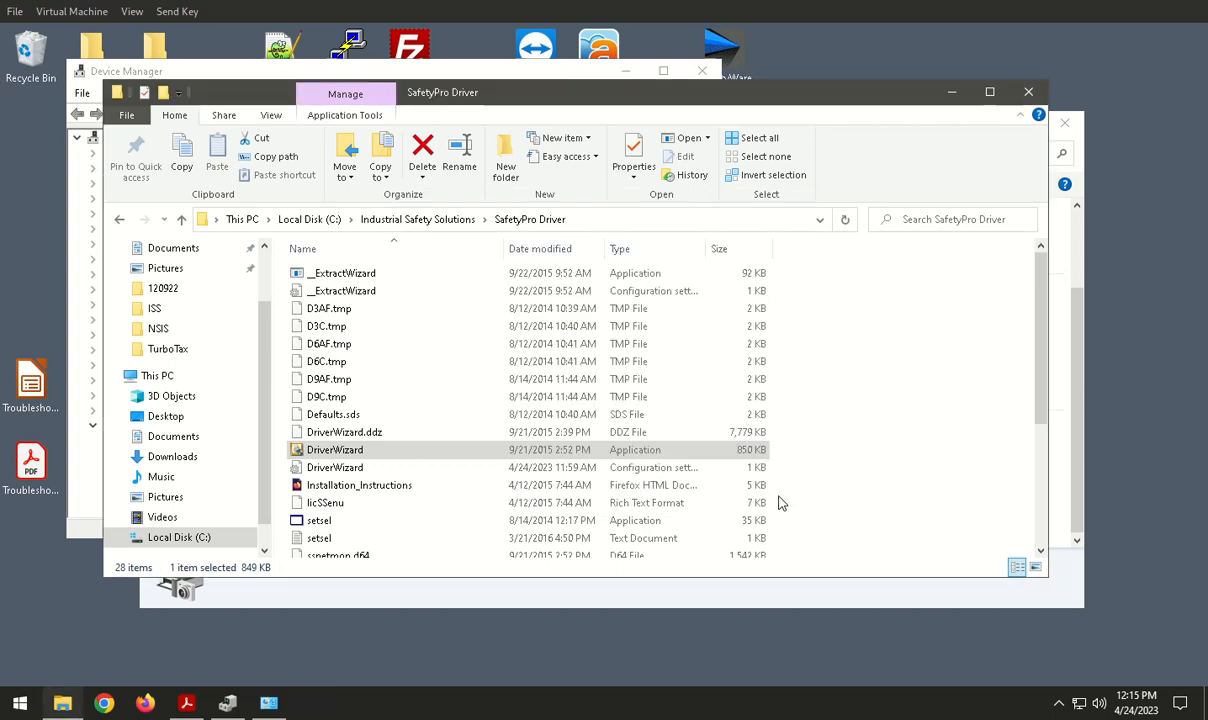
Step: Close Device Manager and minimize the SafetyPro Driver folder and Devices and Printers windows to show the desktop
left_click(326, 73)
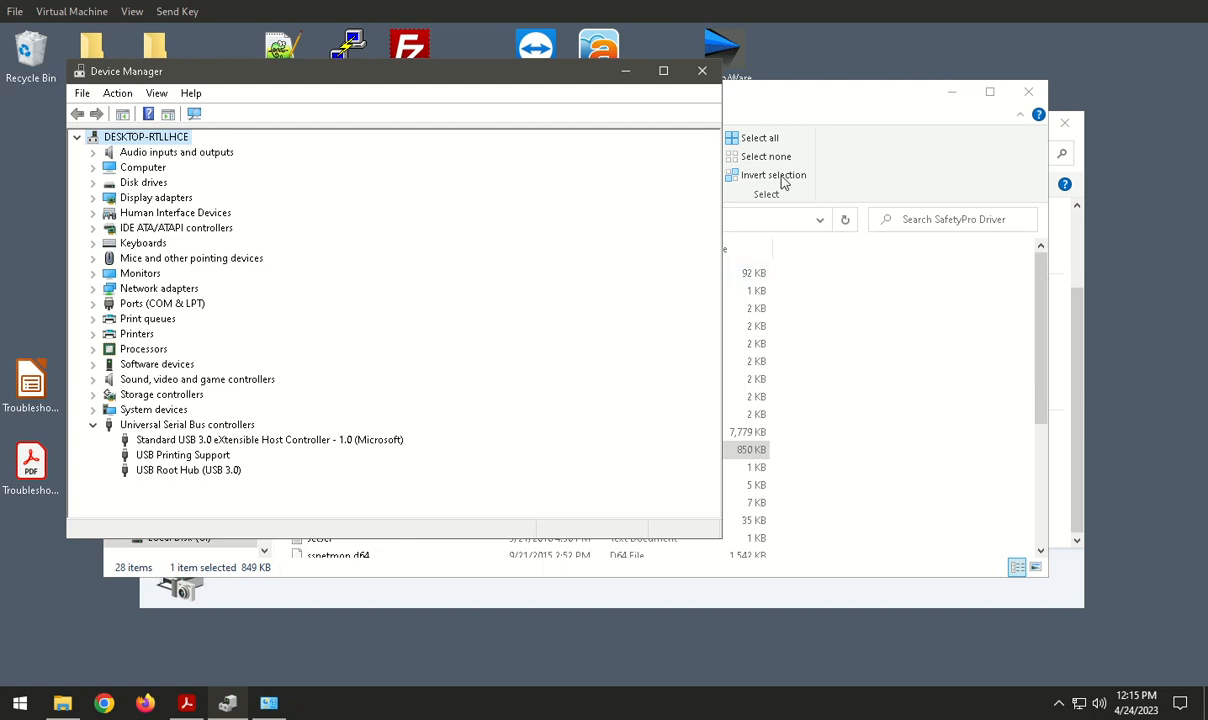
left_click(702, 71)
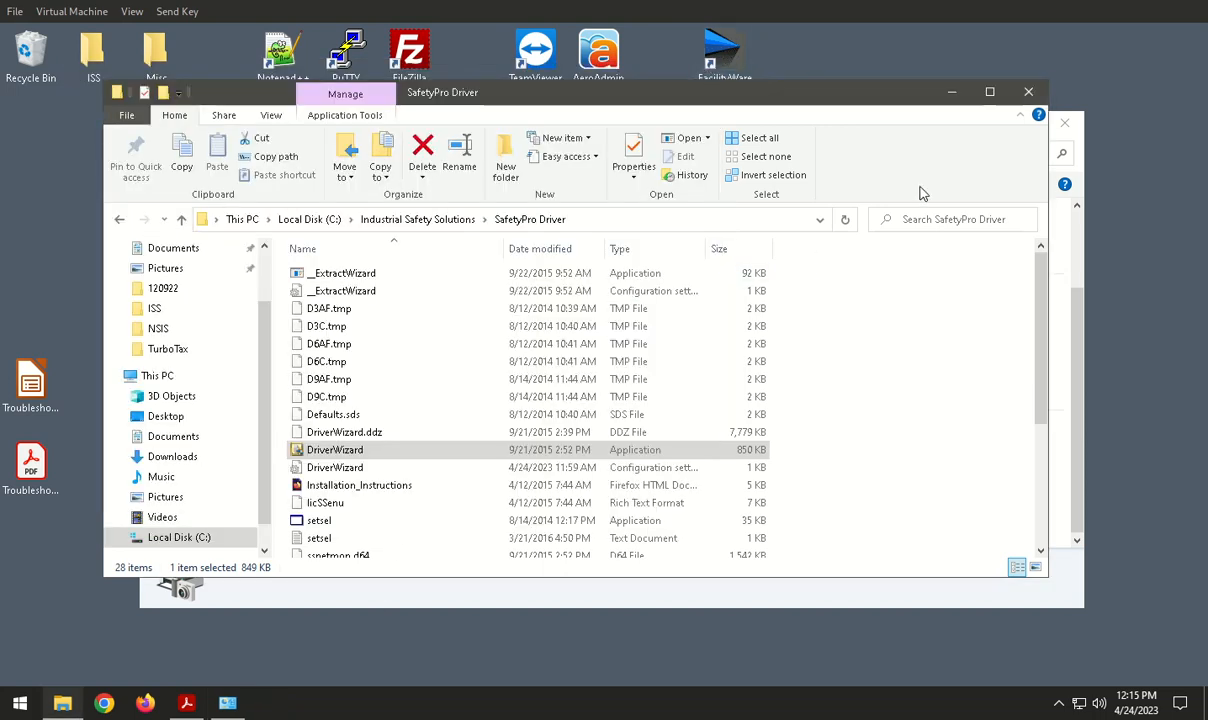
left_click(950, 98)
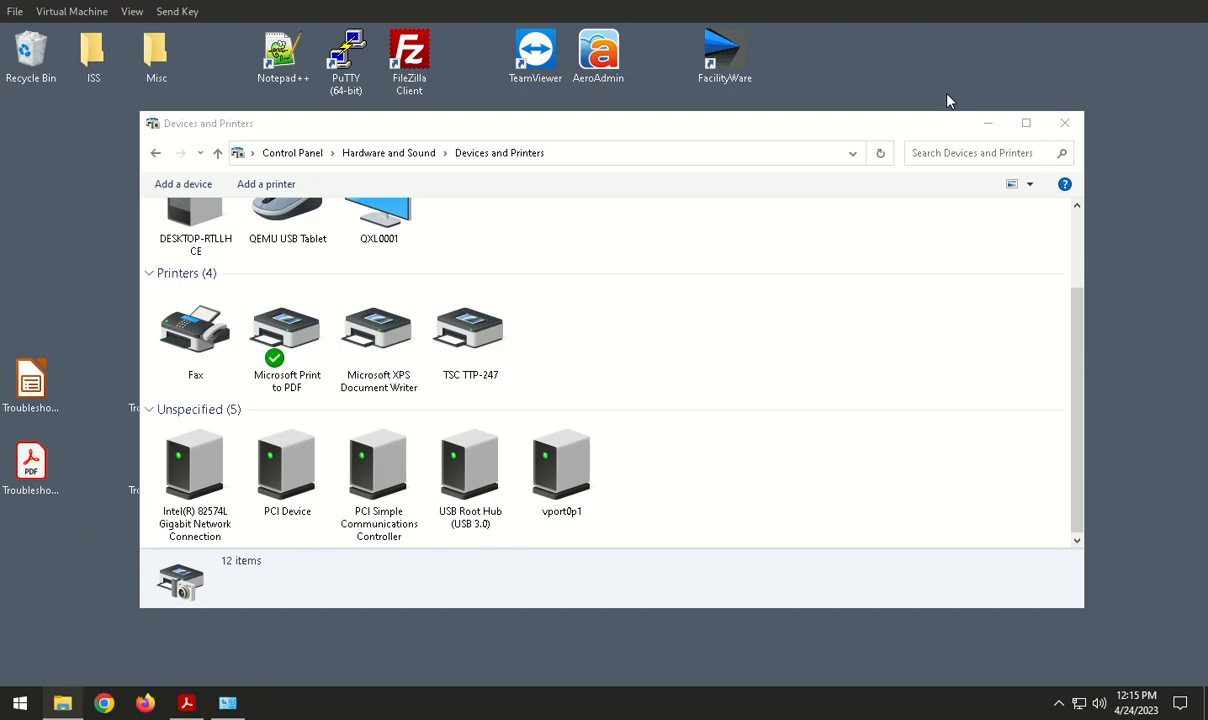
left_click(987, 124)
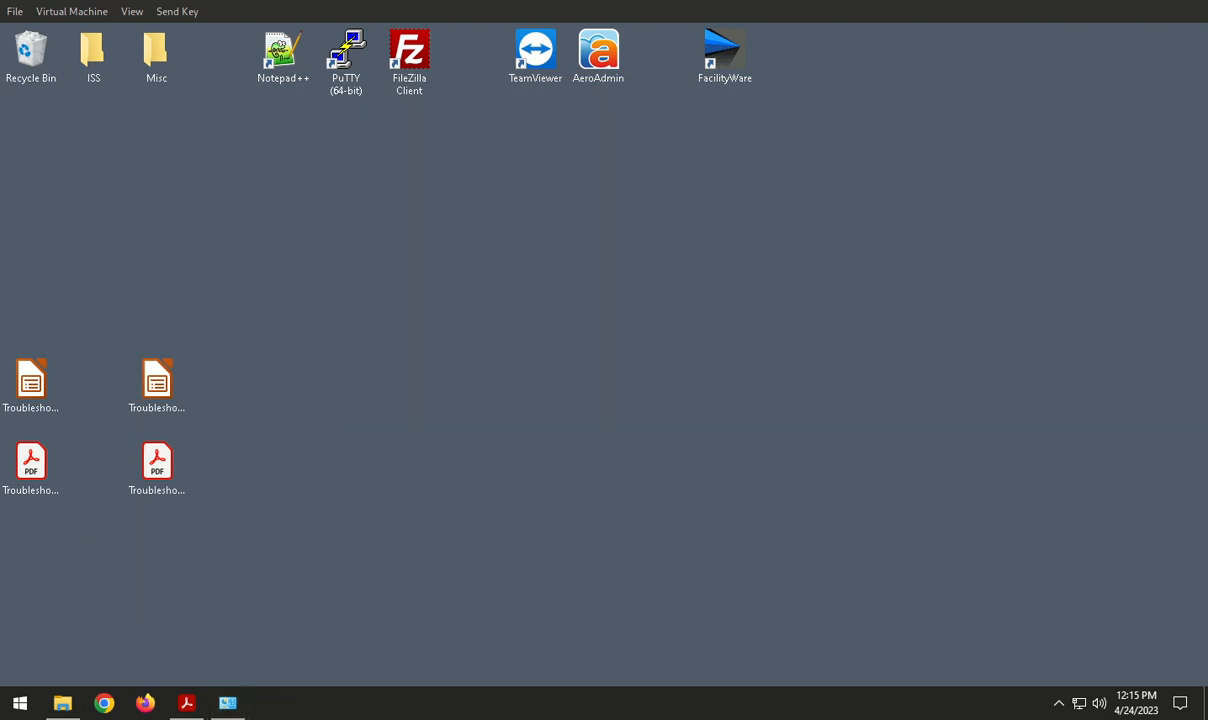